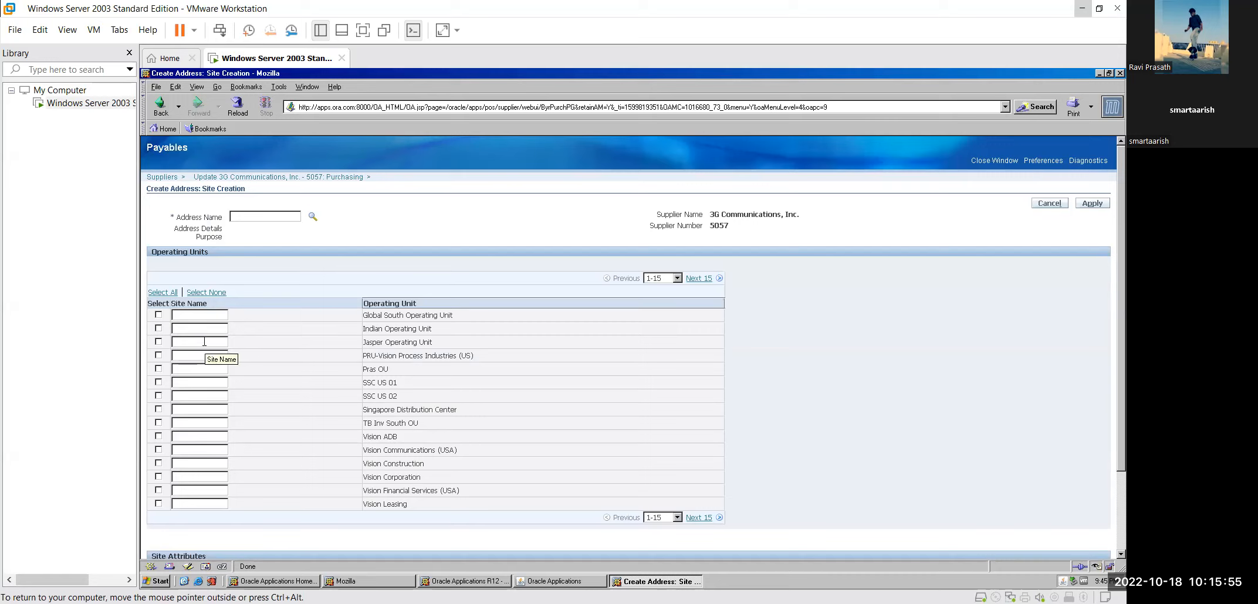
Step: Enter site name 'Jasper' for the included Jasper Operating Unit, apply, and start entering address name 'Jasper'
{"action": "left_click", "coordinate": [177, 343]}
{"action": "type", "text": "Jasper"}
{"action": "left_click", "coordinate": [157, 344]}
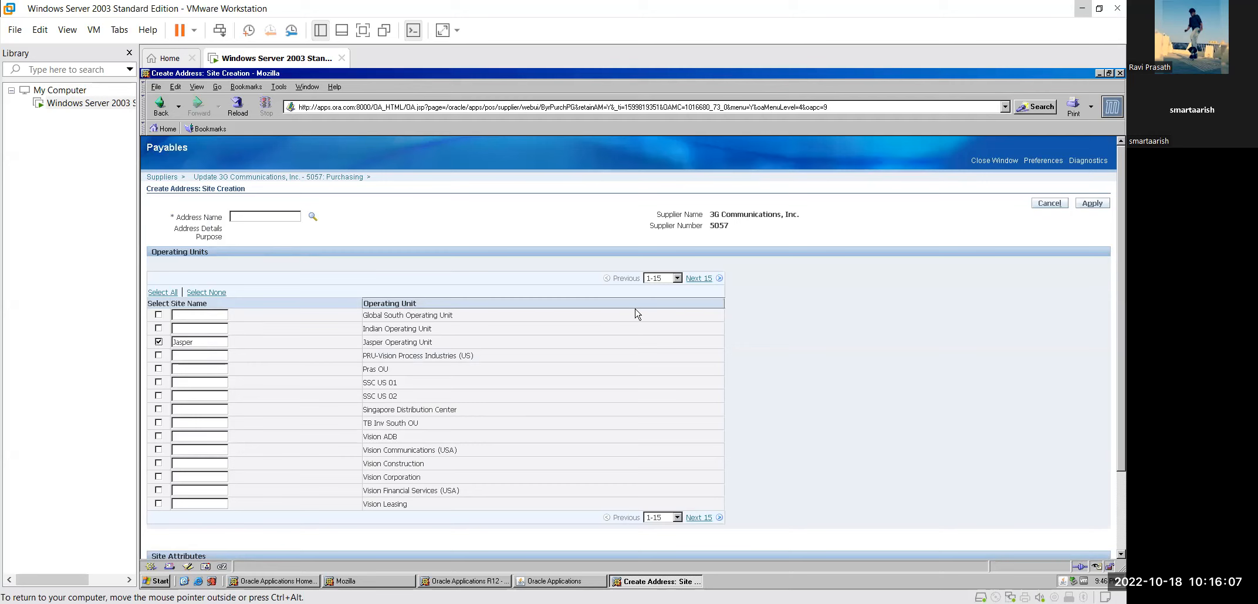
{"action": "left_click", "coordinate": [1089, 204]}
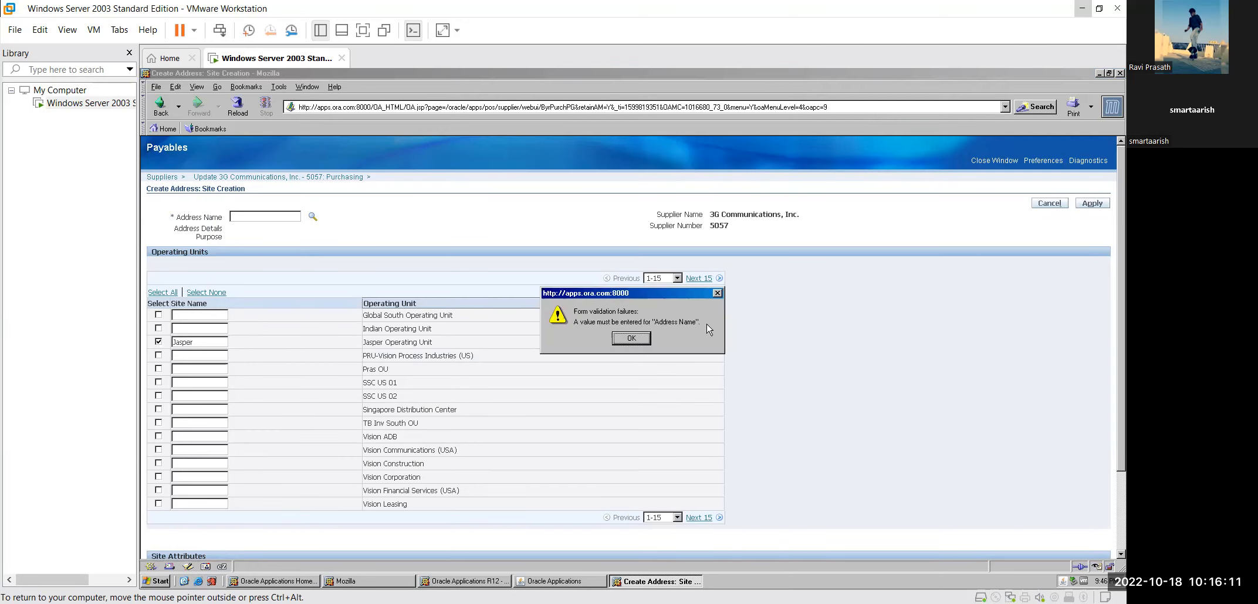
{"action": "left_click", "coordinate": [631, 340]}
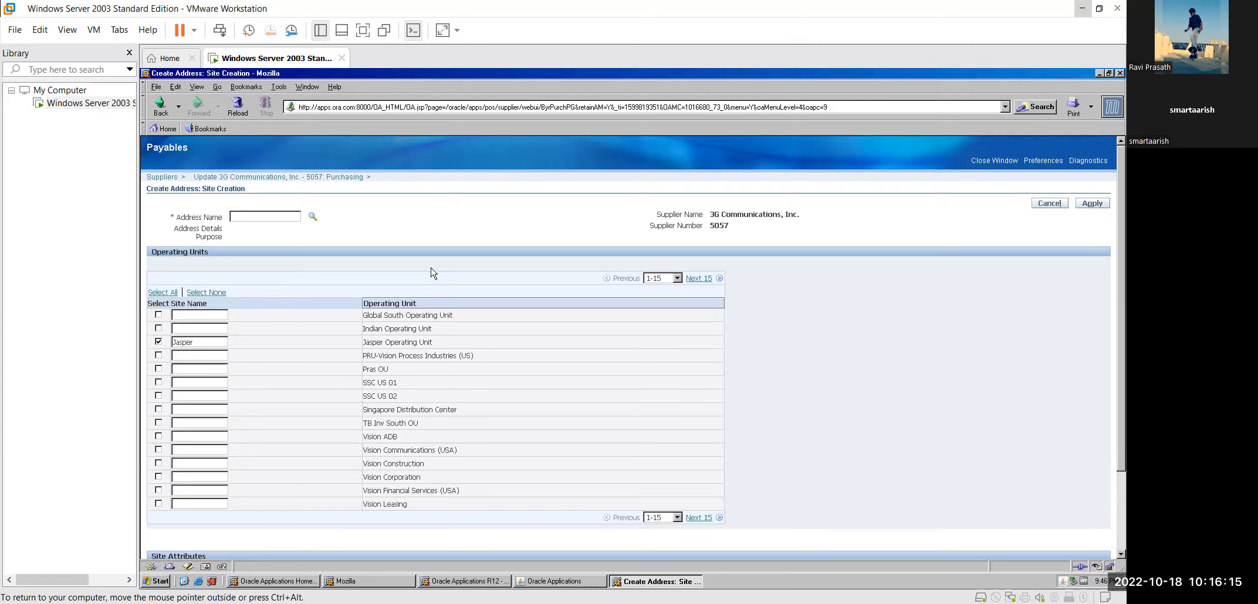
{"action": "type", "text": "Jasper"}
Step: Retry applying with address name Jasper, then clear the site name and cancel, discarding the unsaved site
{"action": "left_click", "coordinate": [1090, 204]}
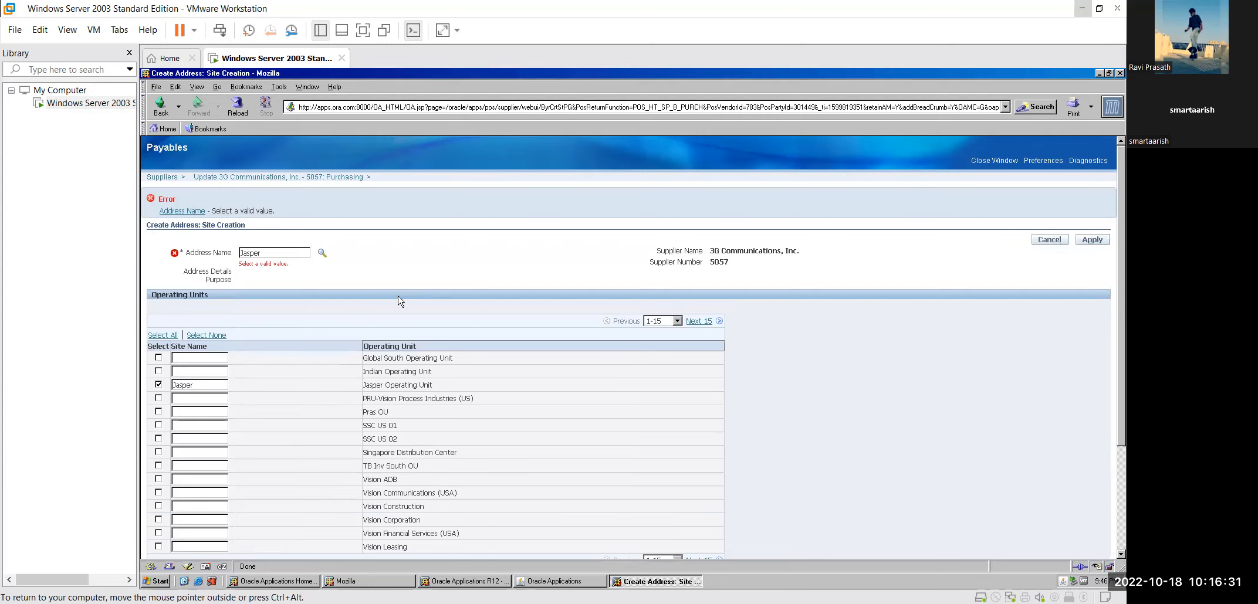
{"action": "scroll", "coordinate": [399, 300], "scroll_direction": "down", "scroll_amount": 1}
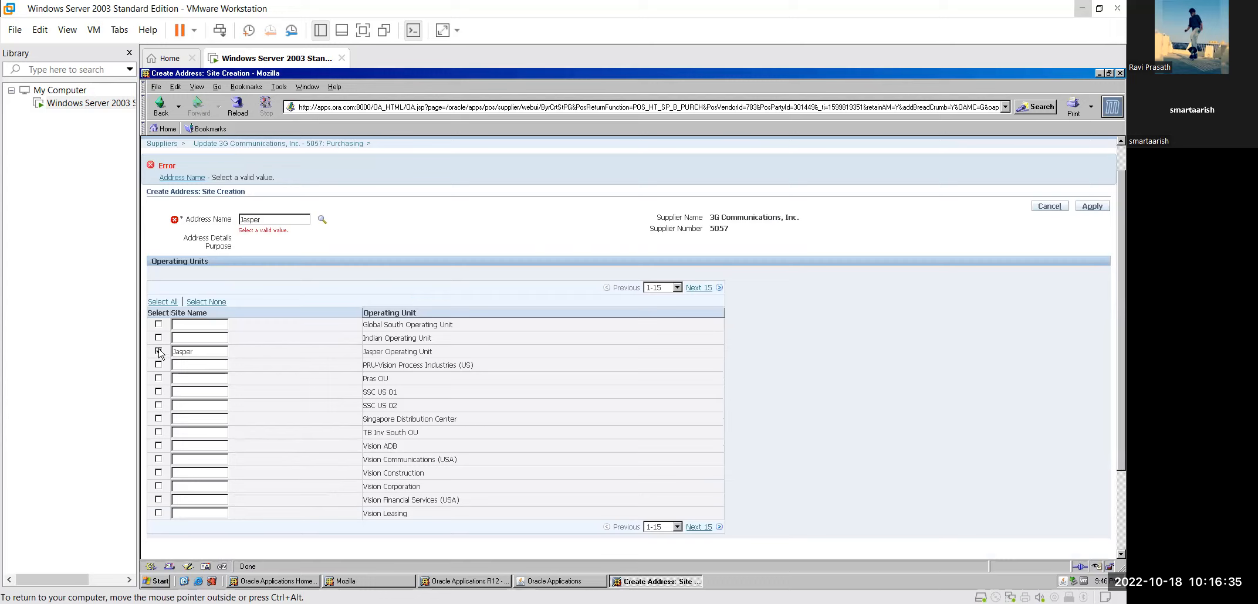
{"action": "double_click", "coordinate": [208, 353]}
{"action": "key", "text": "BackSpace"}
{"action": "left_click", "coordinate": [1045, 207]}
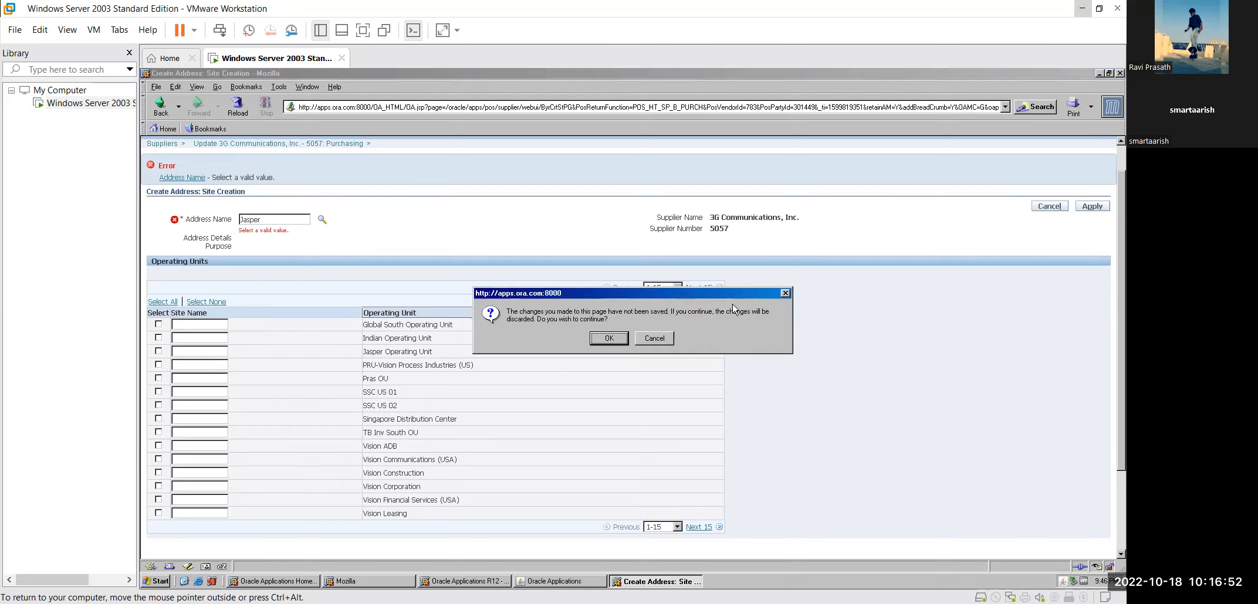
{"action": "left_click", "coordinate": [615, 340]}
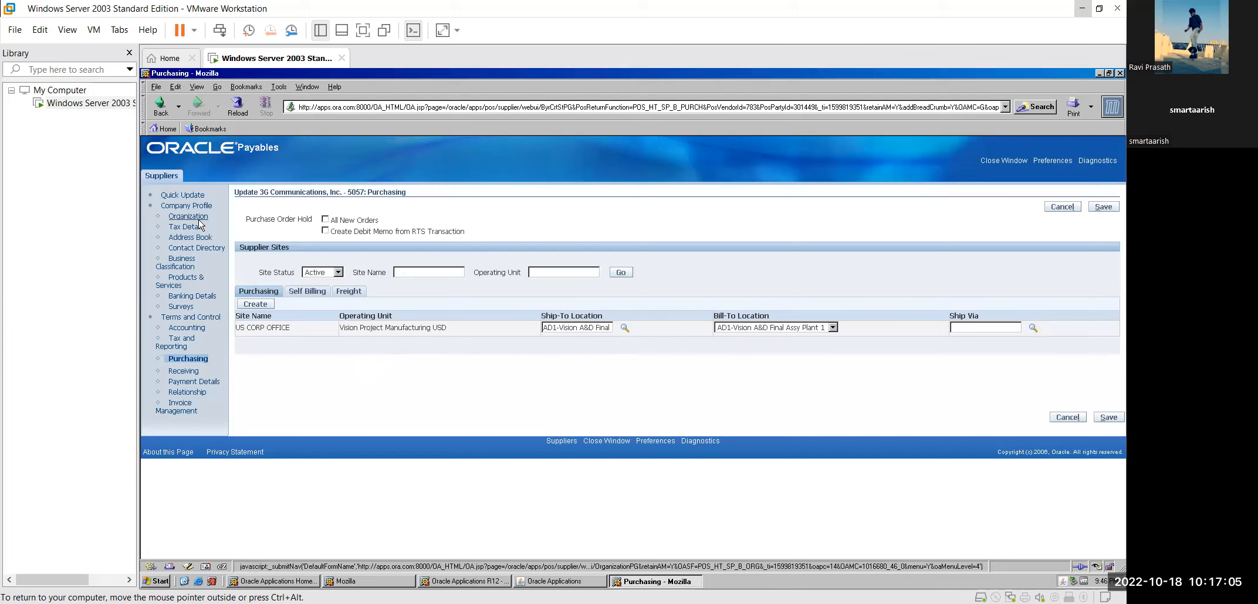
Step: Start a new address from the 3G Communications address book
{"action": "left_click", "coordinate": [191, 238]}
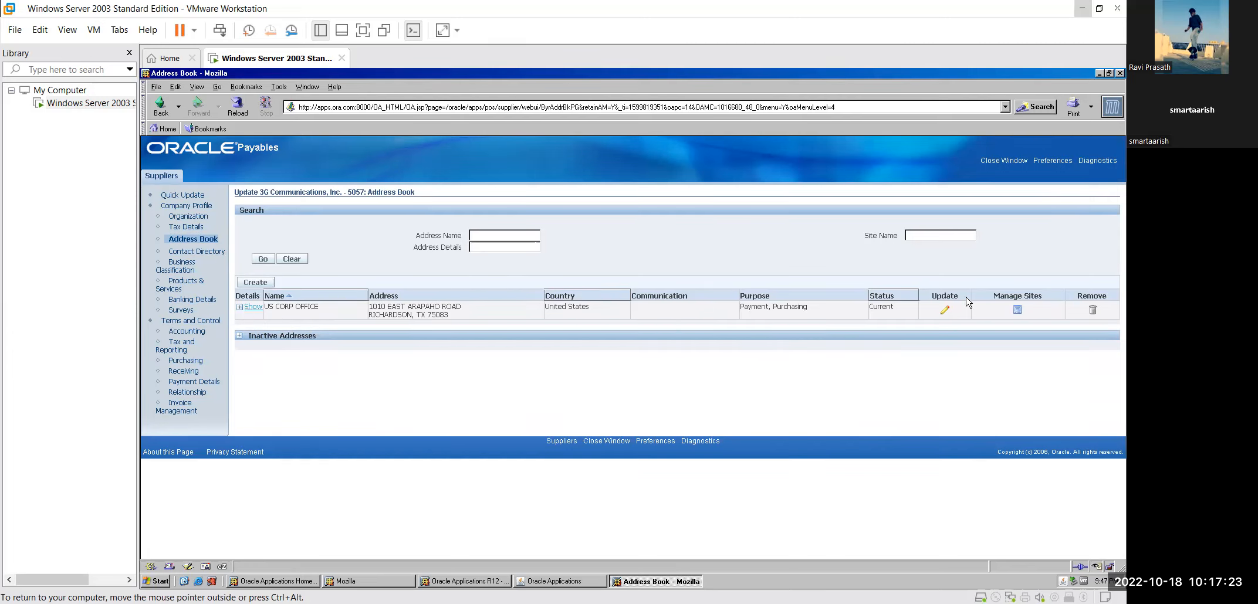
{"action": "left_click", "coordinate": [257, 283]}
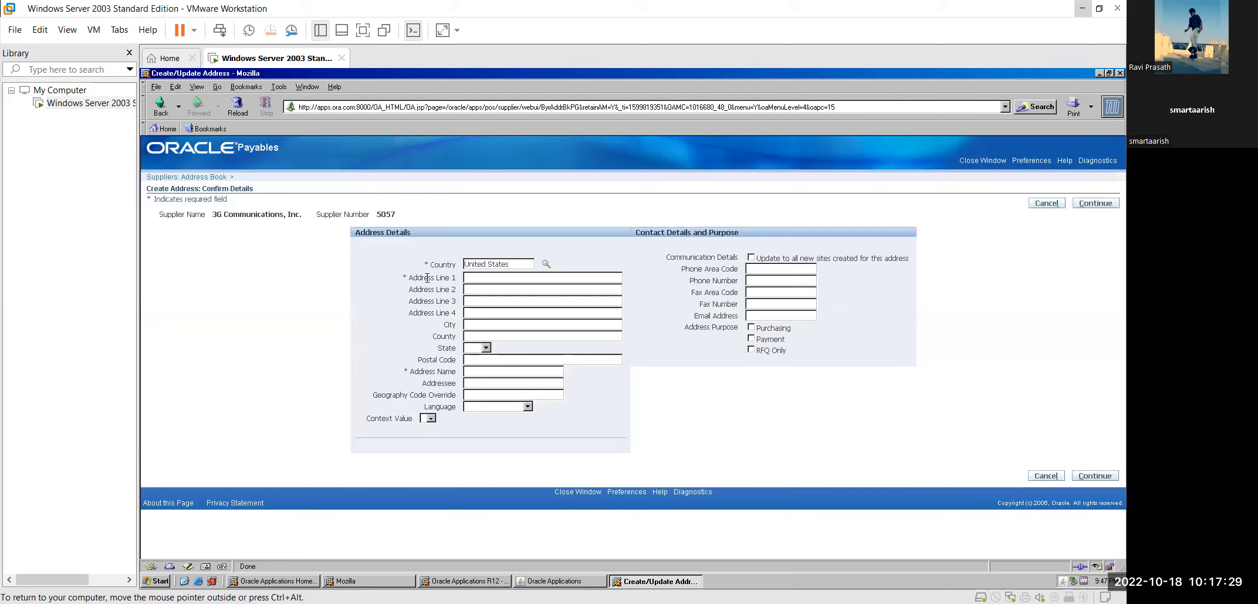
Step: Search the country list and set the new address's Country to India
{"action": "left_click", "coordinate": [546, 264]}
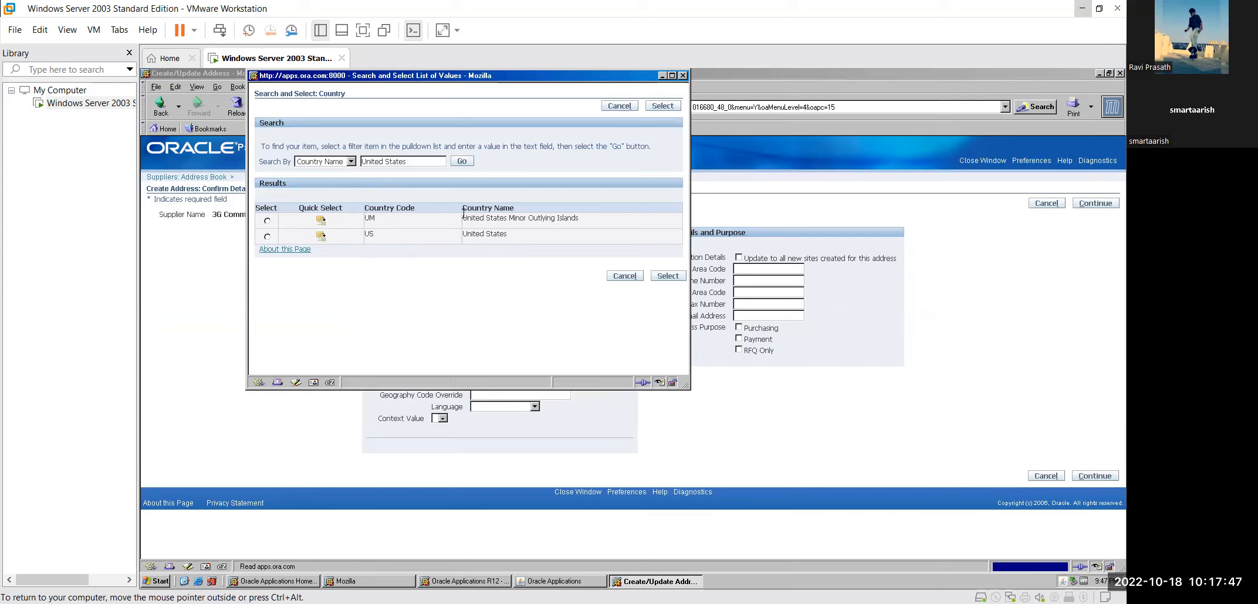
{"action": "triple_click", "coordinate": [433, 158]}
{"action": "key", "text": "BackSpace"}
{"action": "type", "text": "En"}
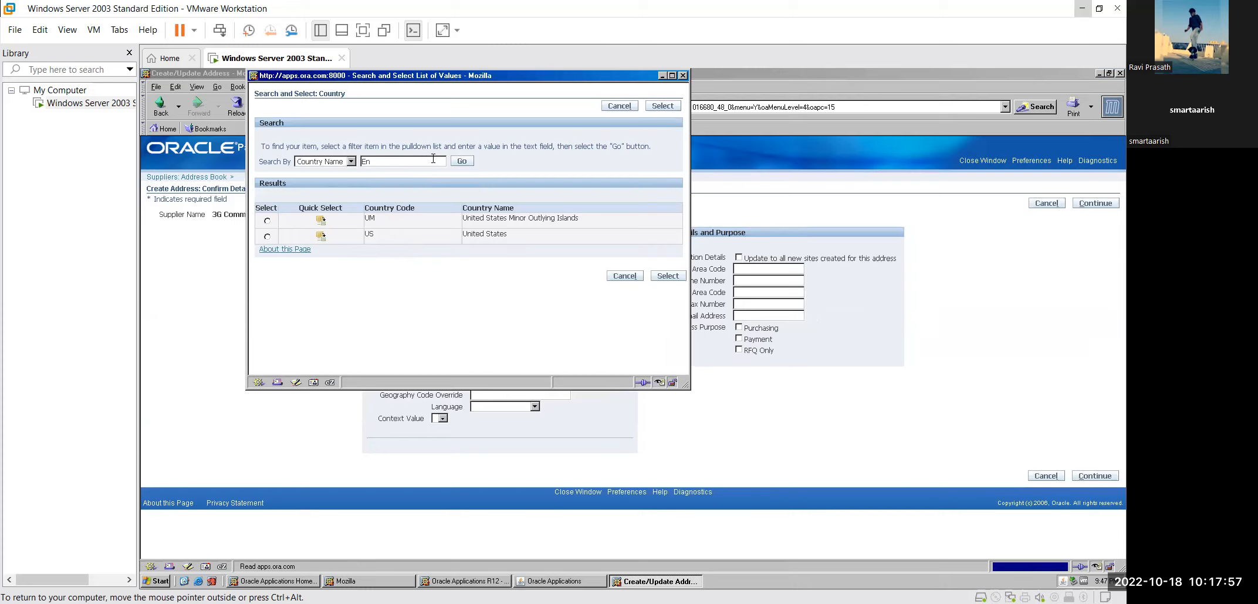
{"action": "type", "text": "Great Britain"}
{"action": "left_click", "coordinate": [472, 162]}
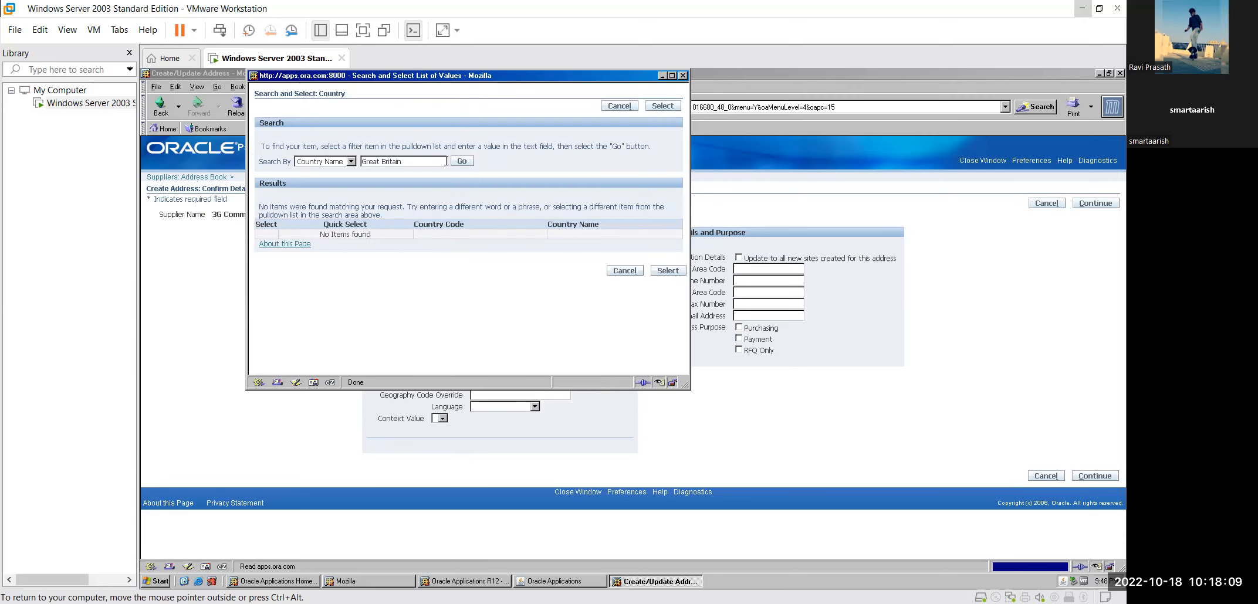
{"action": "triple_click", "coordinate": [445, 161]}
{"action": "key", "text": "BackSpace"}
{"action": "left_click", "coordinate": [467, 164]}
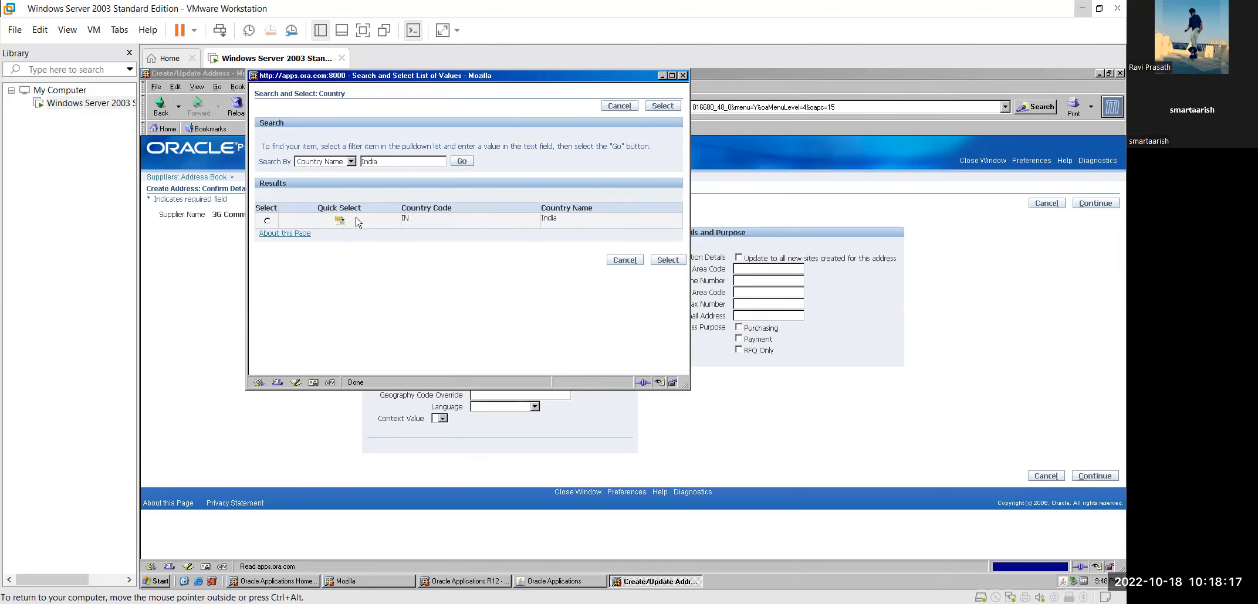
{"action": "left_click", "coordinate": [267, 221]}
{"action": "left_click", "coordinate": [667, 260]}
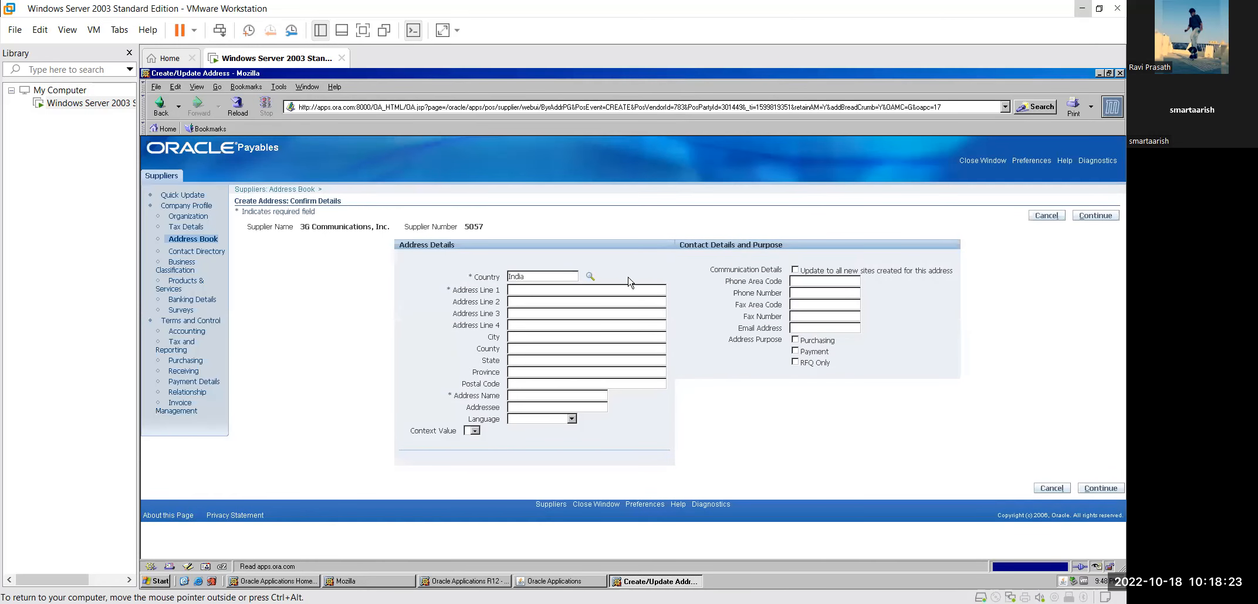
Step: Fill in Address Line 1 and Address Line 2 with the supplier's street address
{"action": "left_click", "coordinate": [583, 288]}
{"action": "left_click", "coordinate": [590, 297]}
{"action": "type", "text": "Thane 401107"}
Step: Enter the contact's phone area code, phone number and e-mail address
{"action": "left_click", "coordinate": [818, 282]}
{"action": "left_click", "coordinate": [817, 294]}
{"action": "key", "text": "BackSpace"}
{"action": "left_click", "coordinate": [820, 293]}
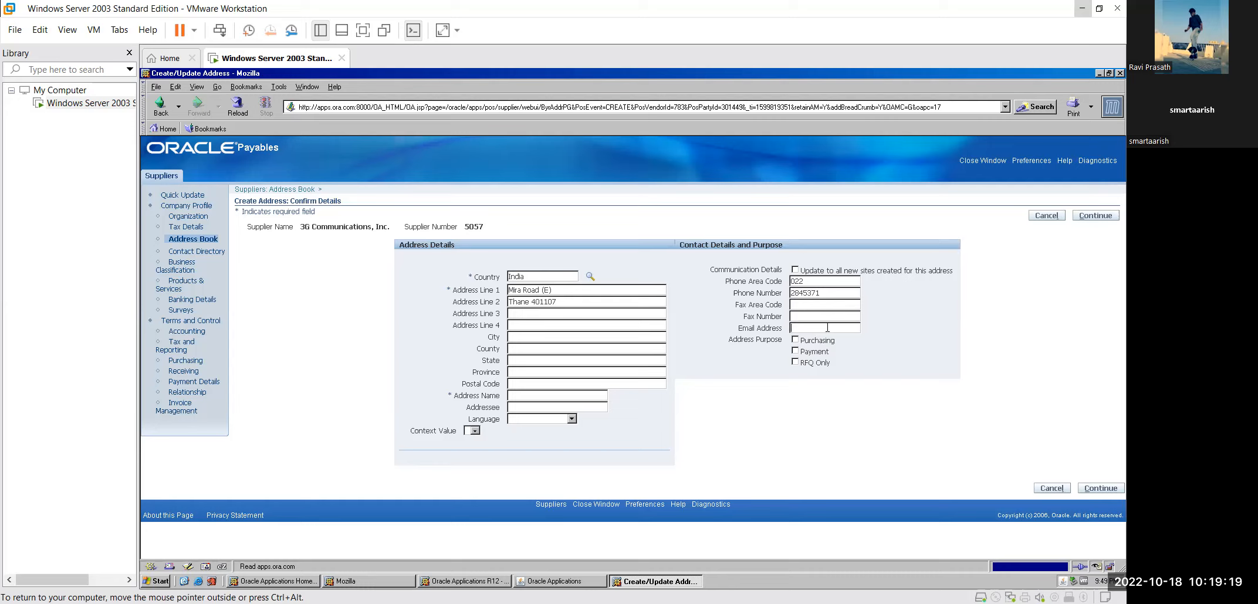
Step: Mark the address for Purchasing and Payment, and fill in its region, state and postal code
{"action": "left_click", "coordinate": [796, 341]}
{"action": "left_click", "coordinate": [795, 352]}
{"action": "type", "text": "Maharashtra"}
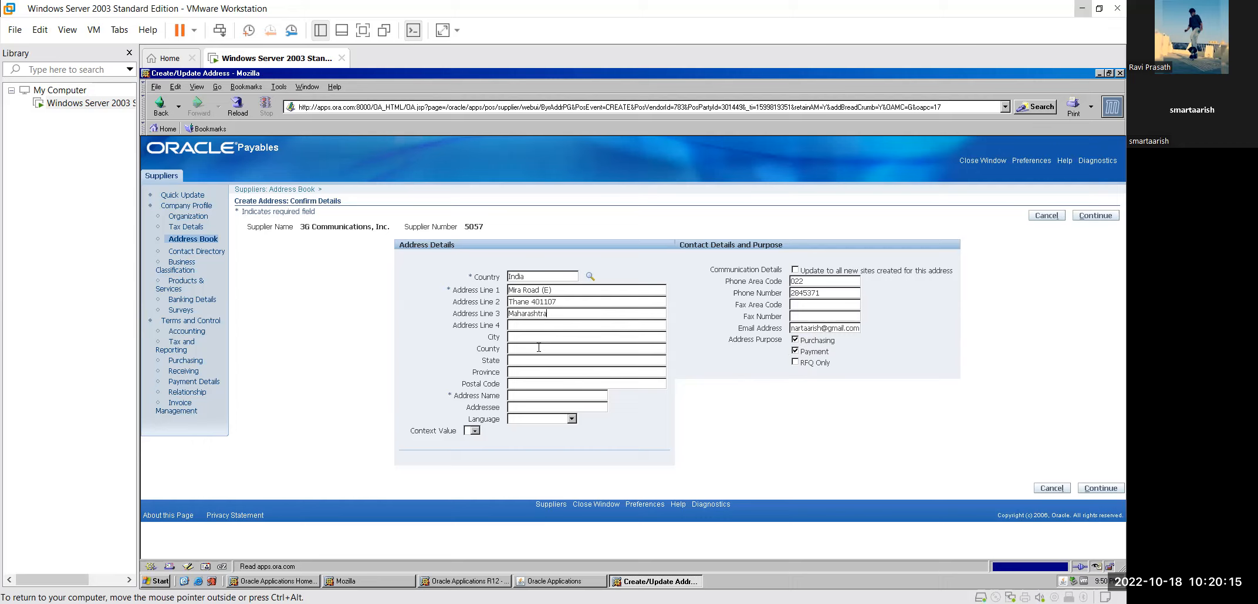
{"action": "type", "text": "India"}
{"action": "left_click", "coordinate": [542, 362]}
{"action": "type", "text": "Maha"}
{"action": "type", "text": "rashtra"}
{"action": "type", "text": "Thane"}
{"action": "left_click", "coordinate": [591, 385]}
{"action": "type", "text": "401107"}
Step: Name the address RZ Motors, choose American English, leave context blank, and continue
{"action": "left_click", "coordinate": [592, 395]}
{"action": "type", "text": "Z MOtors"}
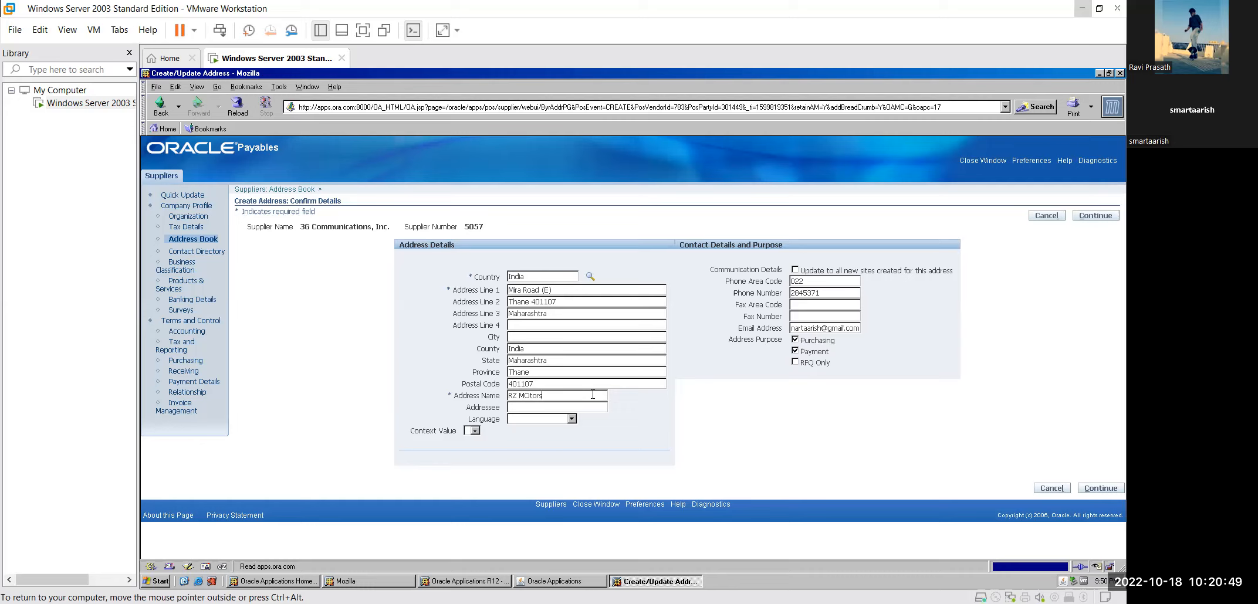
{"action": "key", "text": "BackSpace"}
{"action": "key", "text": "BackSpace"}
{"action": "key", "text": "BackSpace"}
{"action": "key", "text": "BackSpace"}
{"action": "key", "text": "BackSpace"}
{"action": "type", "text": "otors"}
{"action": "left_click", "coordinate": [572, 419]}
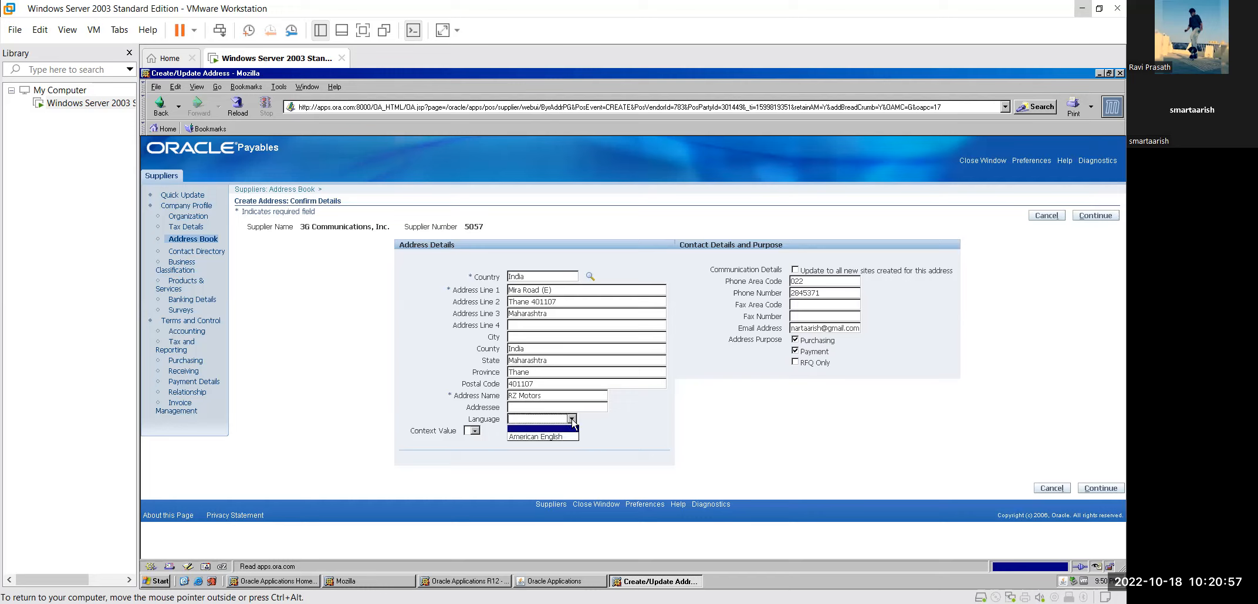
{"action": "left_click", "coordinate": [570, 436]}
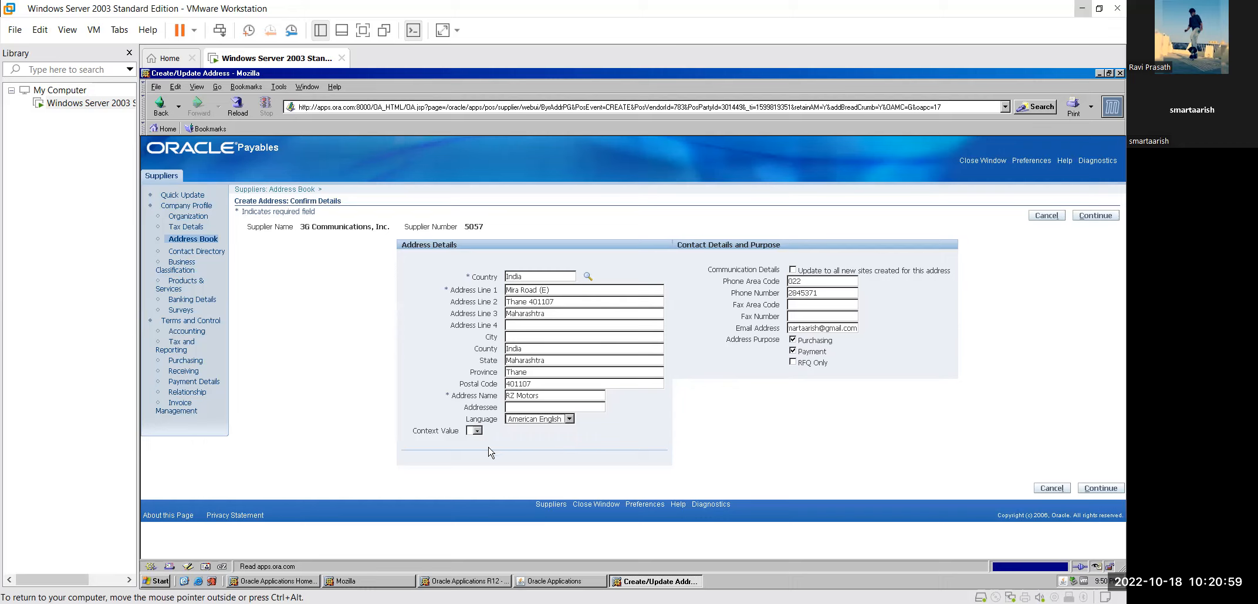
{"action": "left_click", "coordinate": [477, 431]}
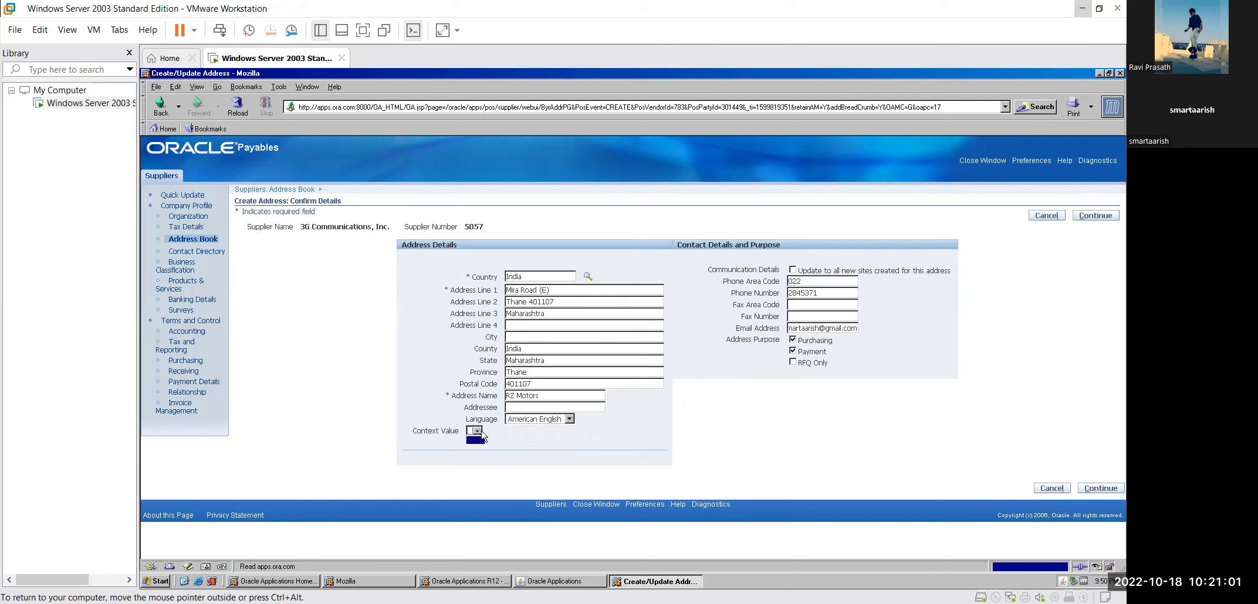
{"action": "left_click", "coordinate": [481, 441]}
{"action": "left_click", "coordinate": [1095, 216]}
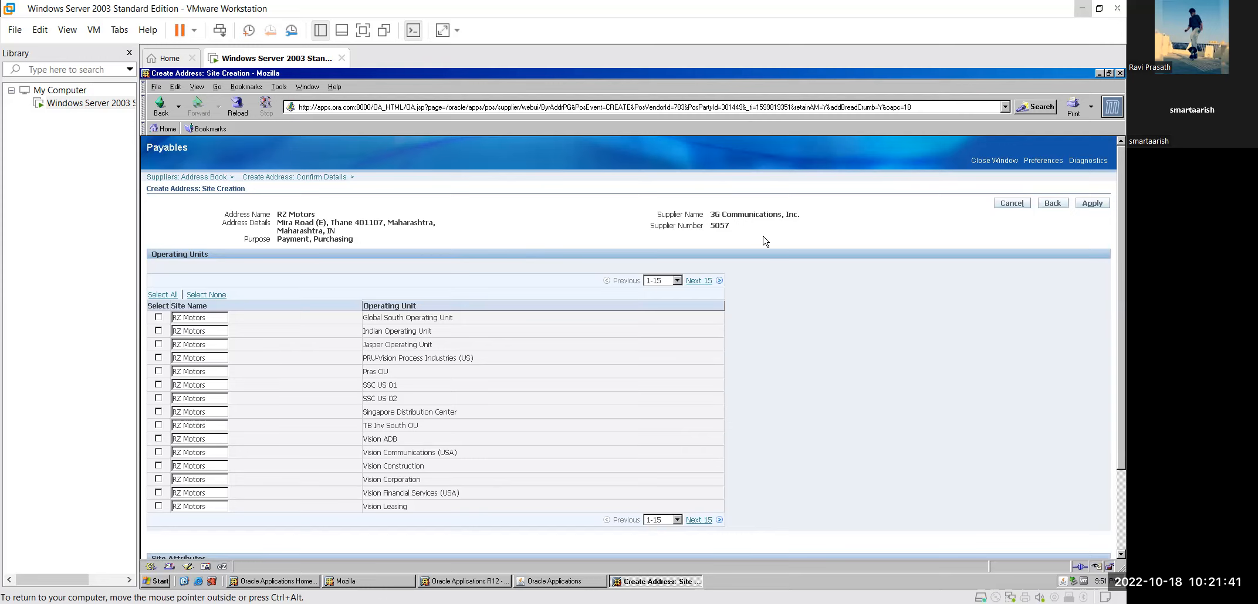
Step: Save the R2 Motors site for Indian Operating Unit and go to the supplier's Receiving settings
{"action": "right_click", "coordinate": [803, 254]}
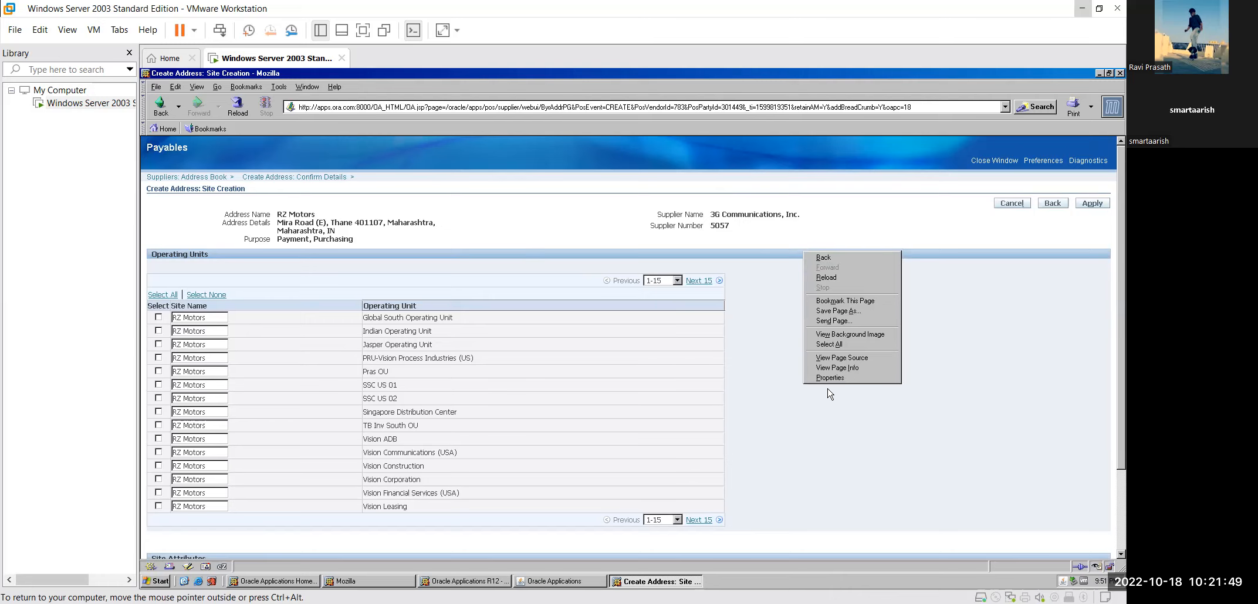
{"action": "left_click", "coordinate": [788, 395]}
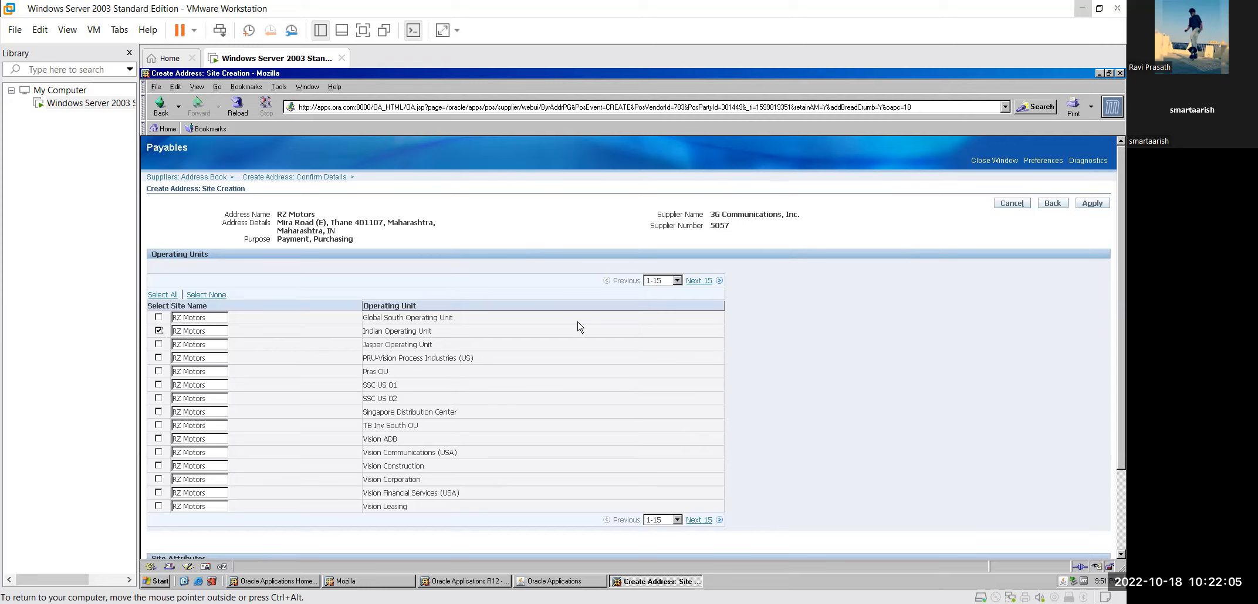
{"action": "left_click", "coordinate": [1095, 204]}
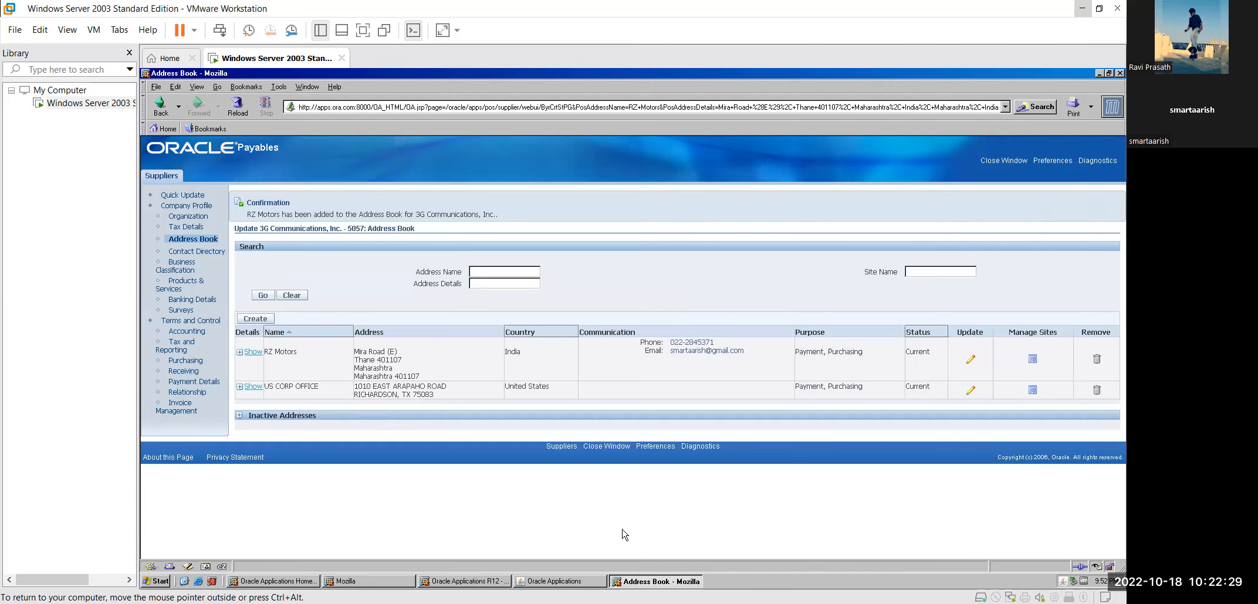
{"action": "left_click", "coordinate": [189, 374]}
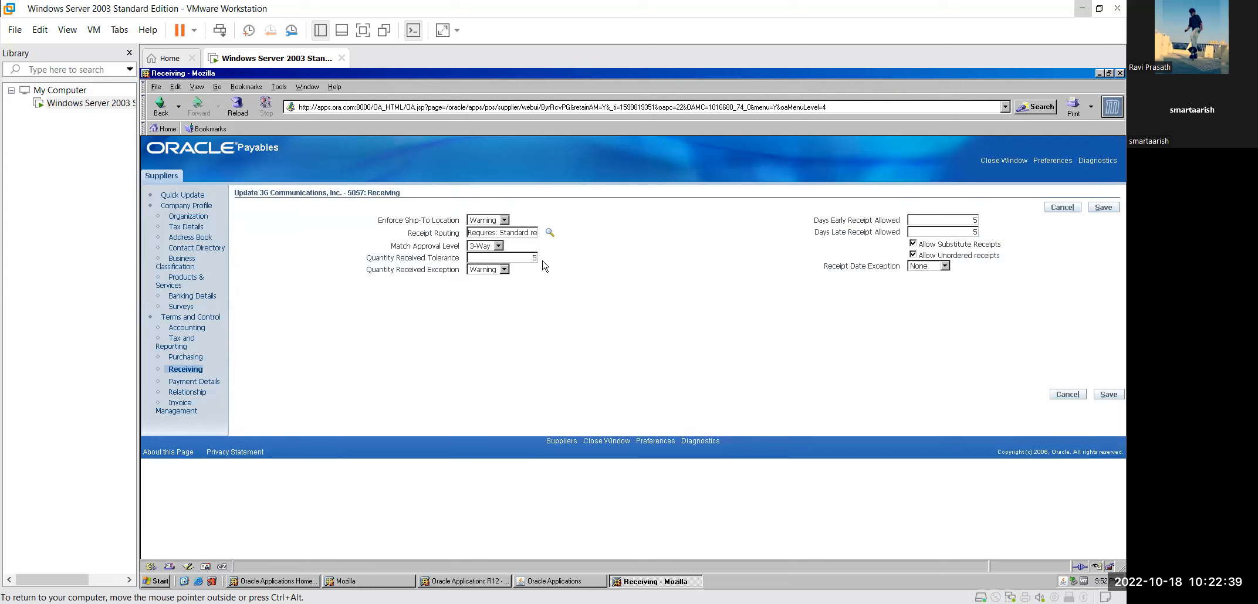
{"action": "left_click", "coordinate": [504, 221]}
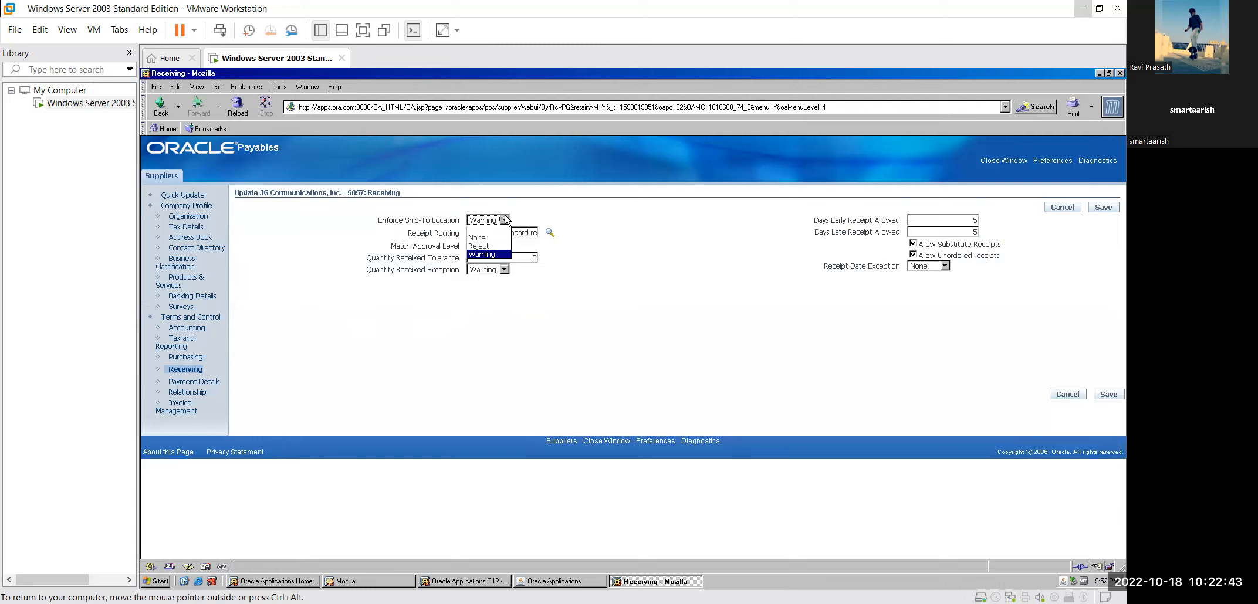
Step: Keep Enforce Ship-To Location at Warning and choose Standard Receipt as the Receipt Routing
{"action": "left_click", "coordinate": [504, 220]}
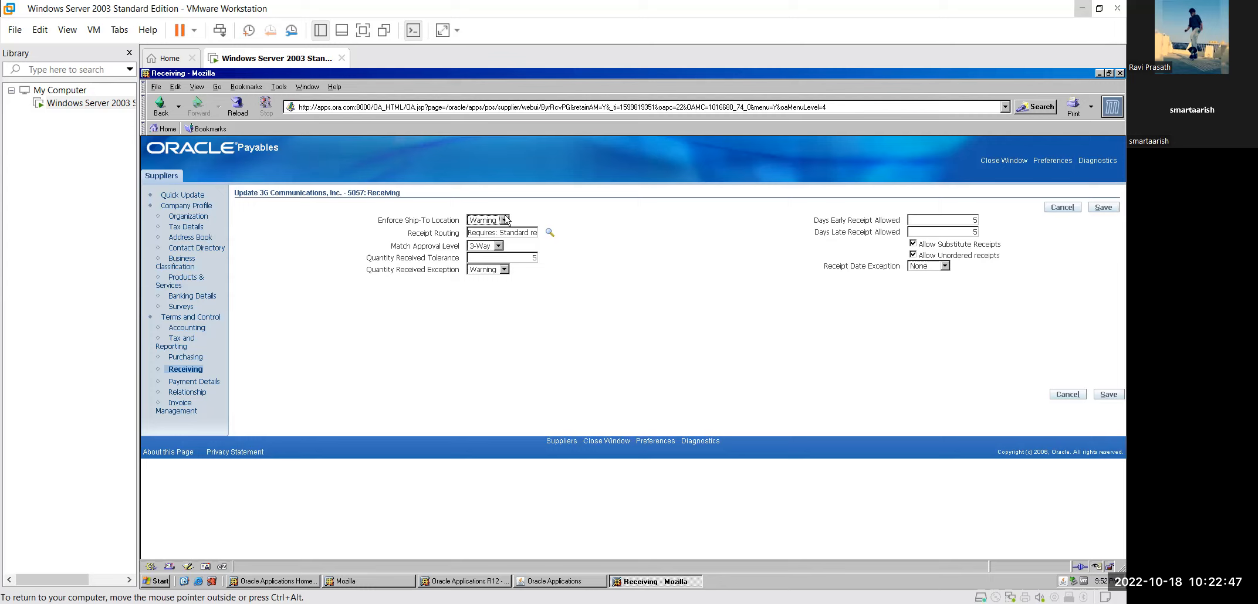
{"action": "left_click", "coordinate": [504, 221]}
{"action": "left_click", "coordinate": [505, 220]}
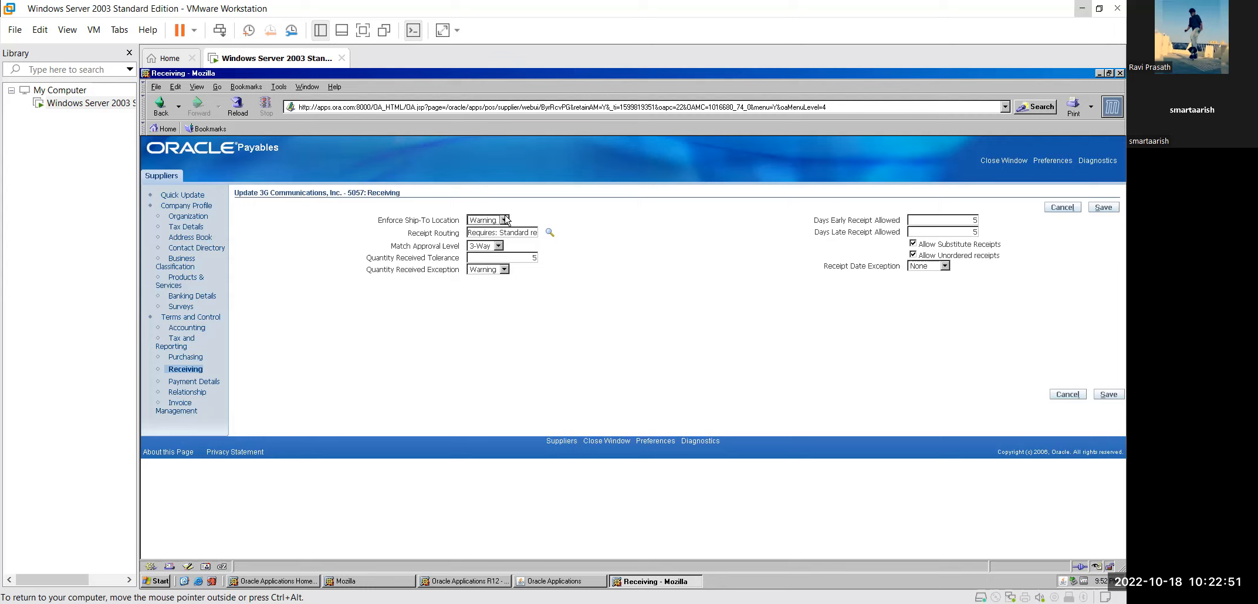
{"action": "left_click", "coordinate": [550, 234]}
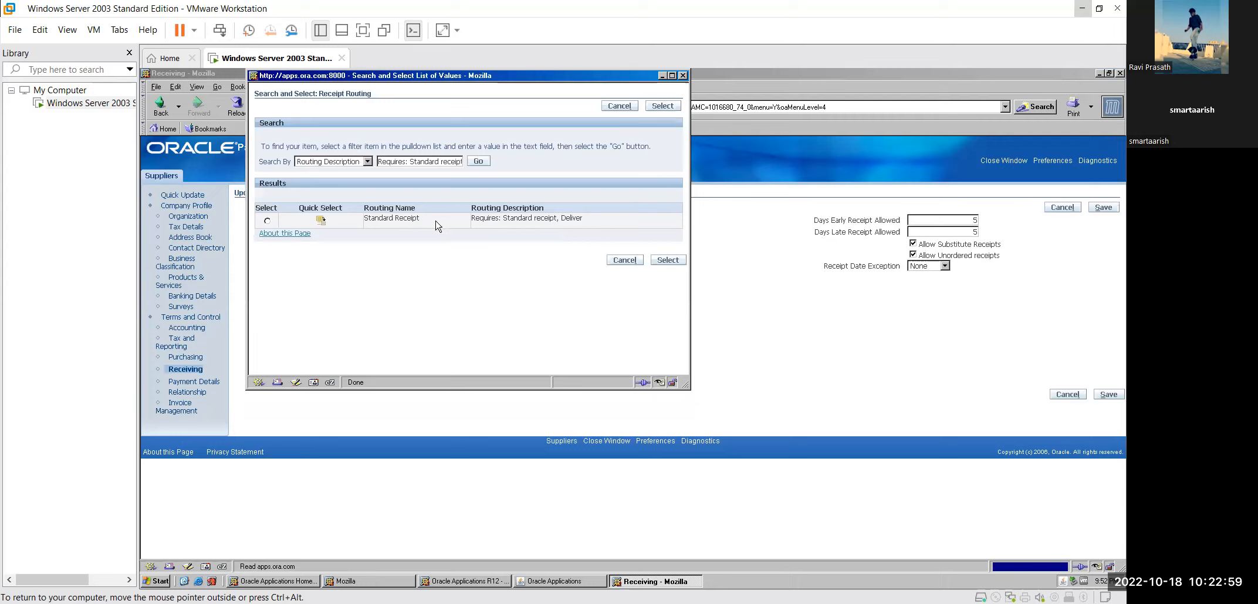
{"action": "left_click", "coordinate": [267, 221]}
{"action": "left_click", "coordinate": [668, 260]}
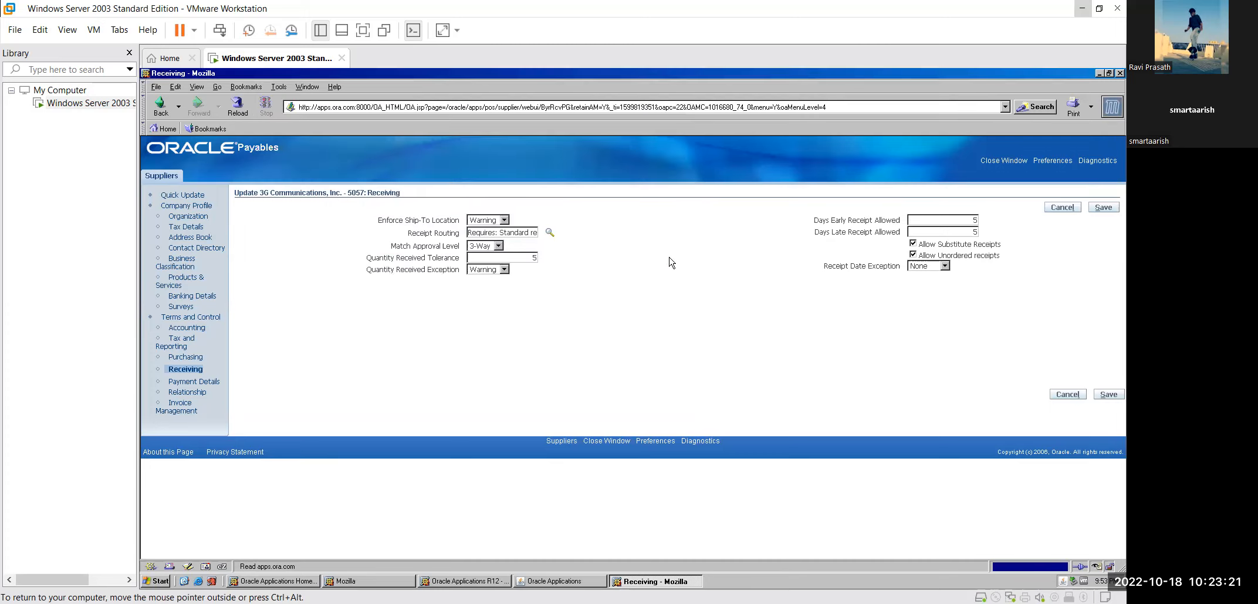
{"action": "left_click", "coordinate": [498, 247]}
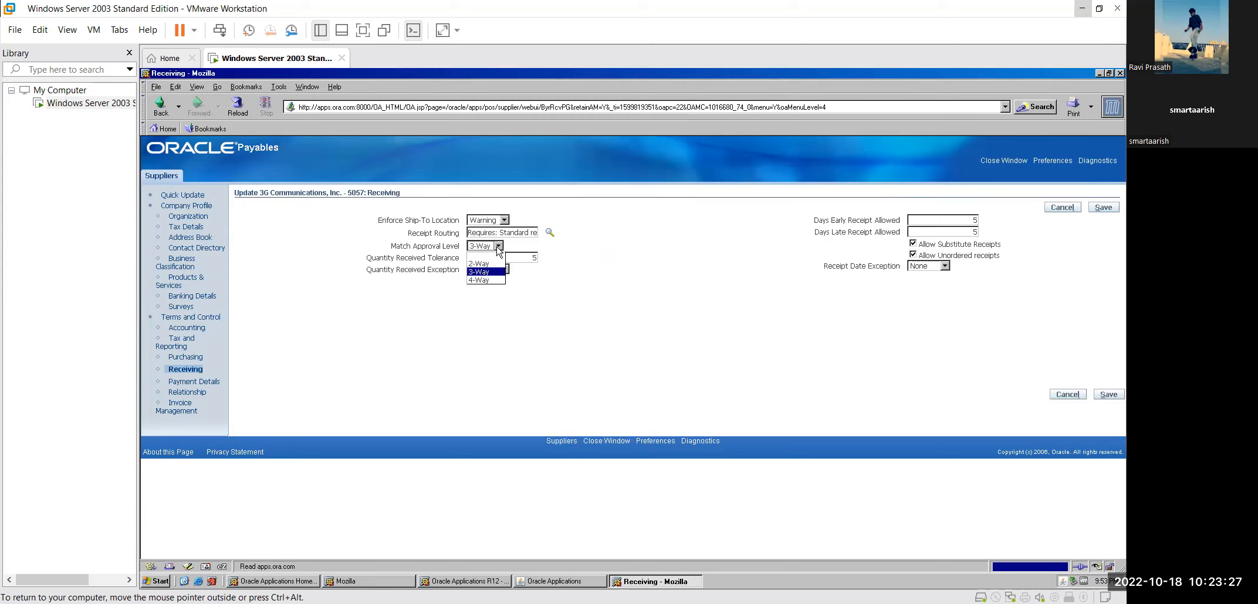
{"action": "left_click", "coordinate": [498, 247]}
{"action": "left_click", "coordinate": [568, 253]}
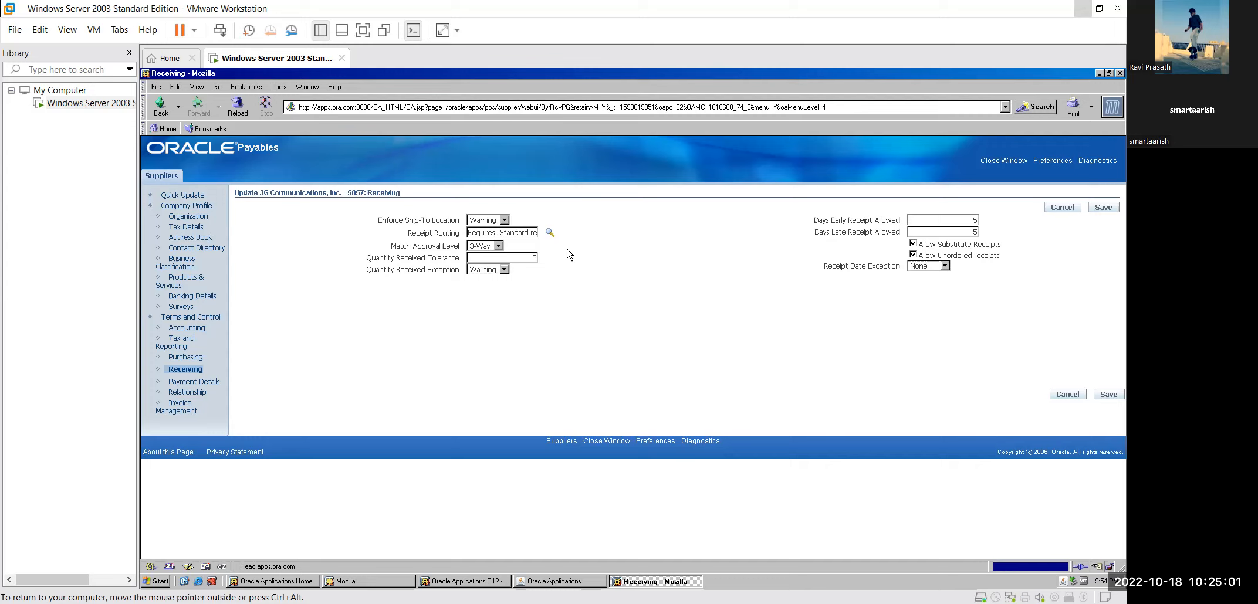
{"action": "left_click", "coordinate": [504, 270]}
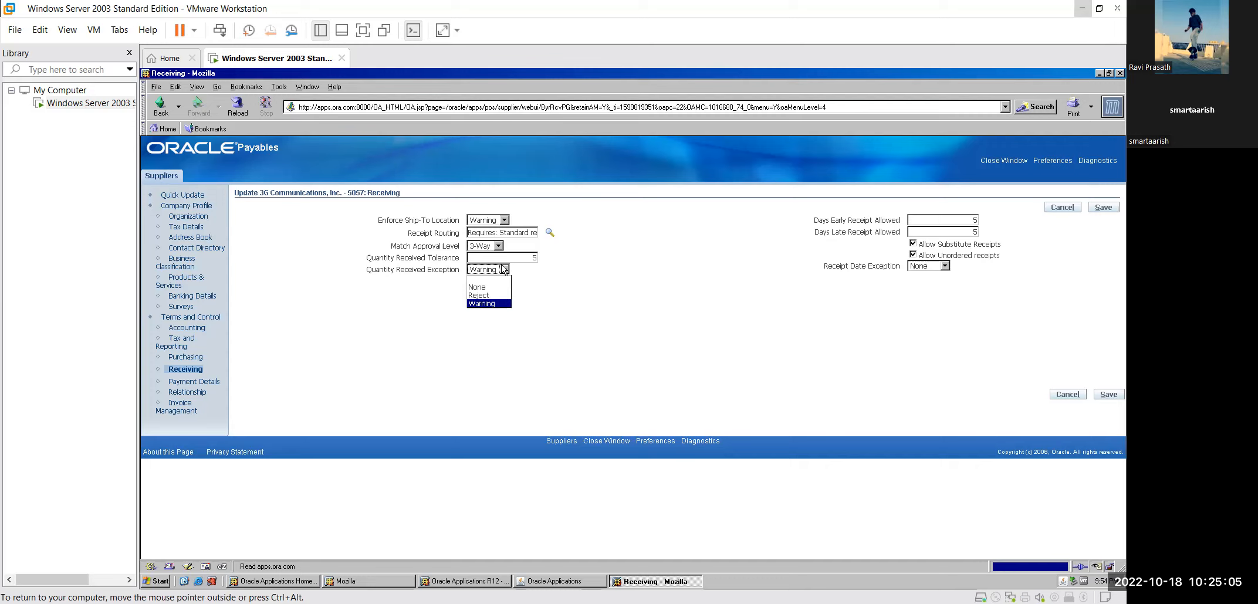
{"action": "left_click", "coordinate": [504, 270]}
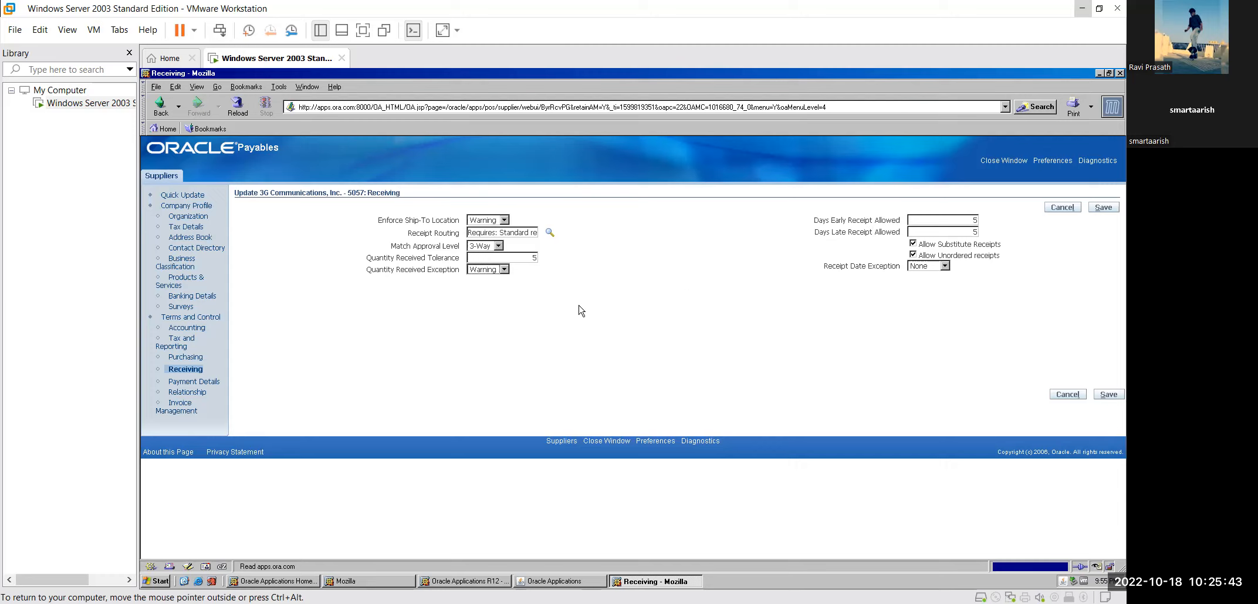
Step: Save the Receiving settings and go to the supplier's Accounting page
{"action": "left_click", "coordinate": [1103, 210]}
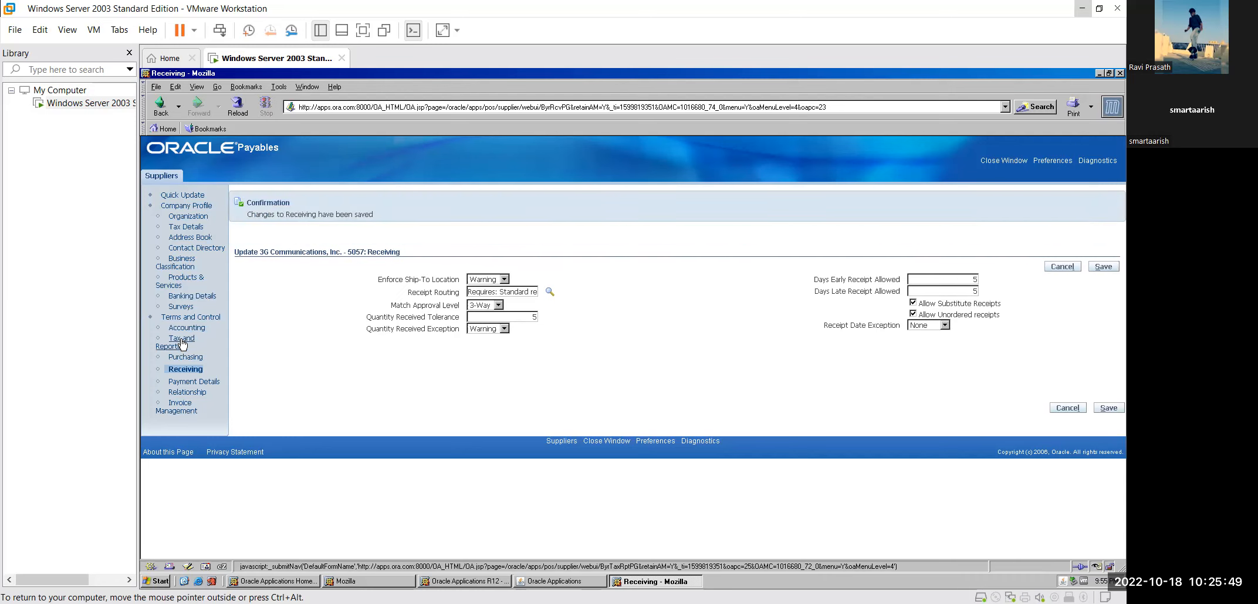
{"action": "left_click", "coordinate": [198, 328]}
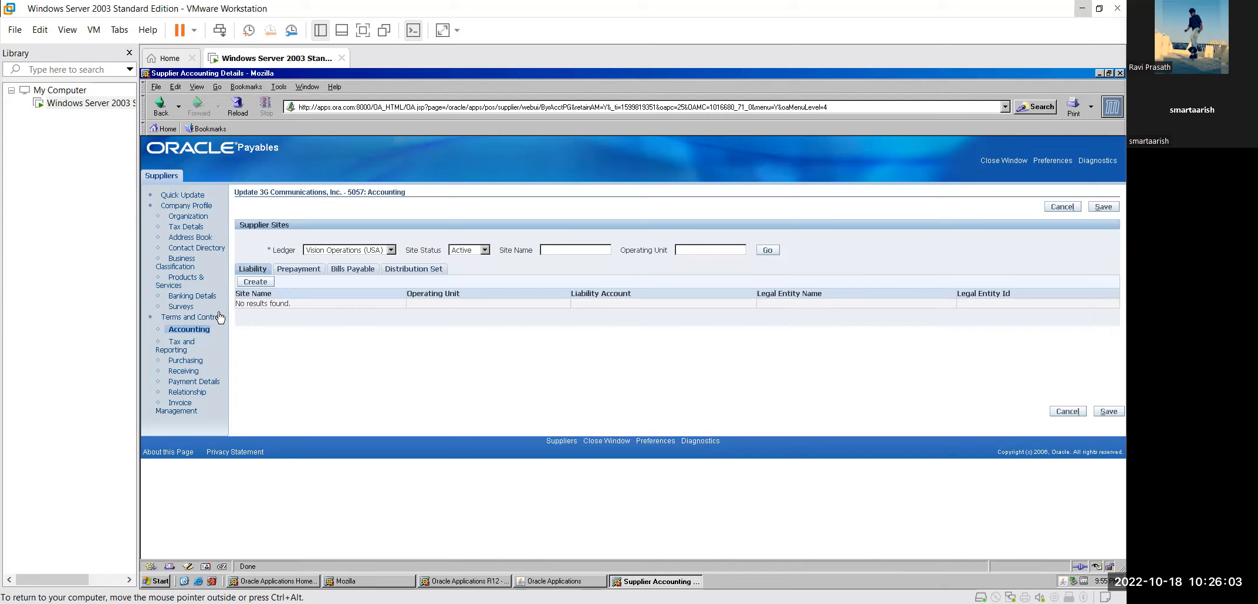
Step: Create a new site address from the Liability tab of the Accounting page
{"action": "left_click", "coordinate": [266, 285]}
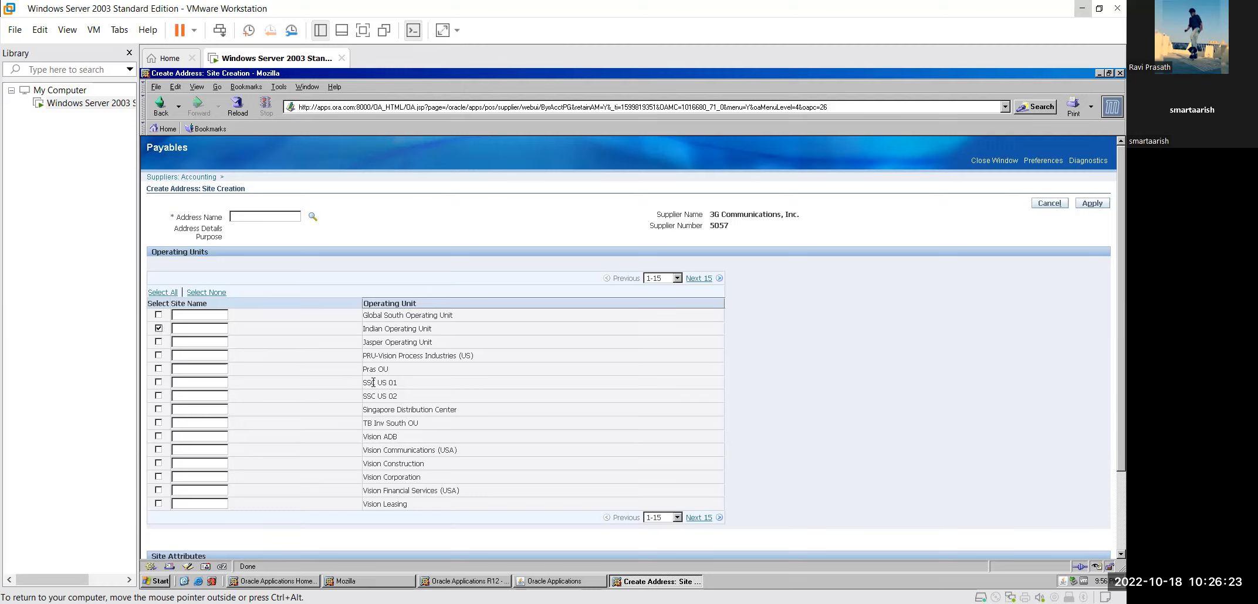
Step: After the missing address name warning, look up and apply the RZ Motors address to the new site
{"action": "left_click", "coordinate": [1104, 205]}
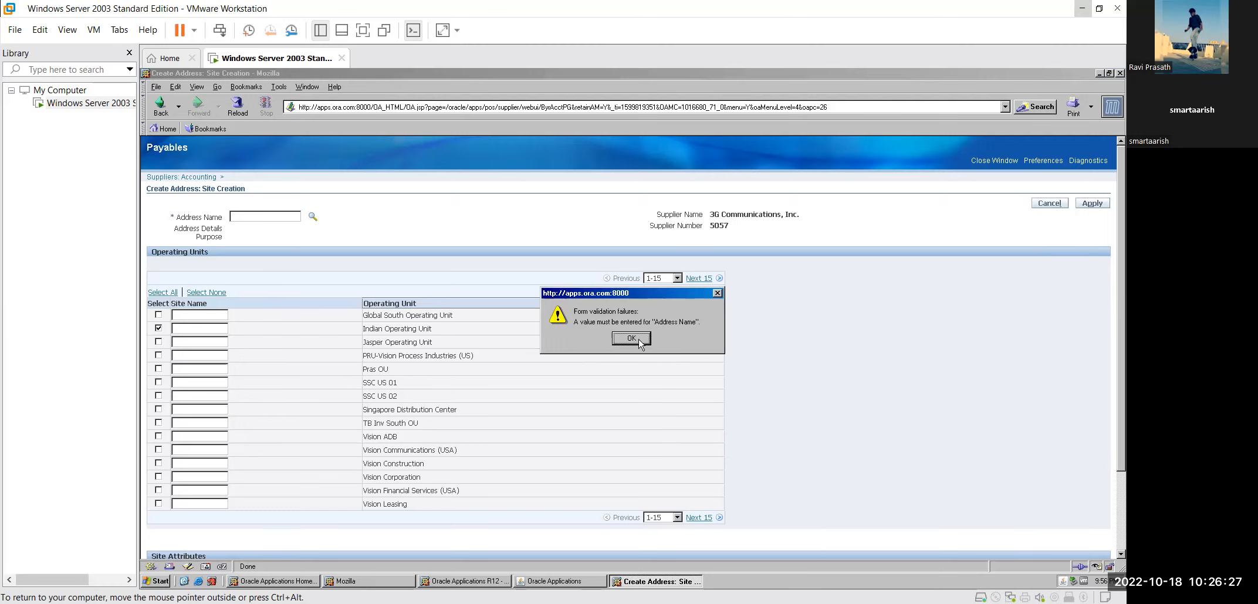
{"action": "left_click", "coordinate": [642, 340]}
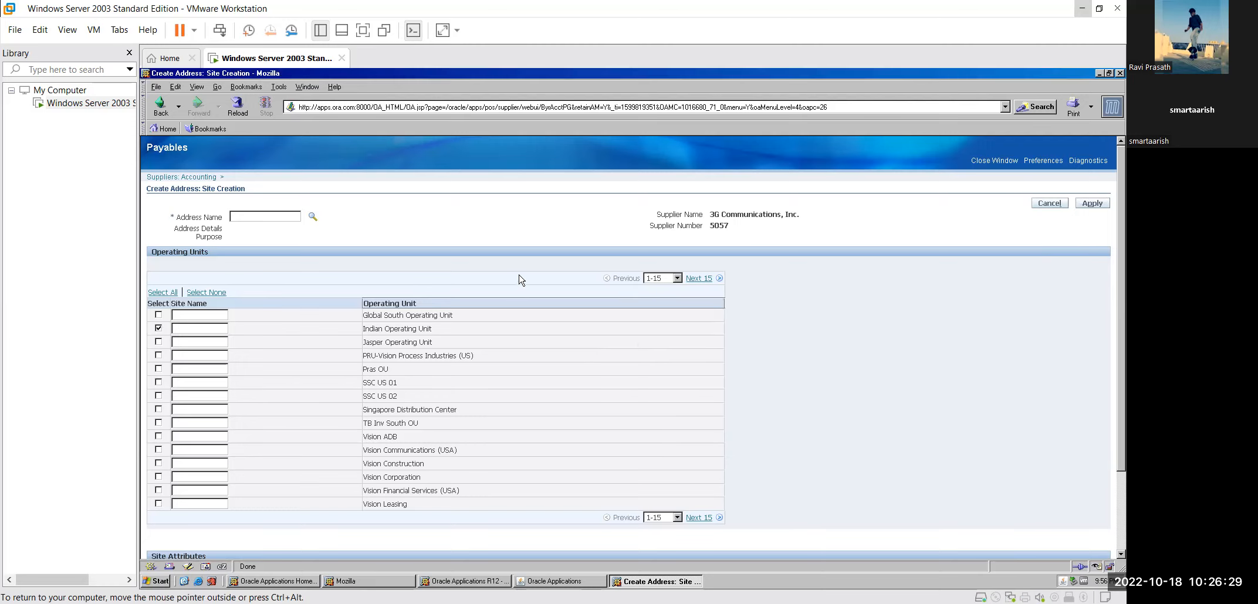
{"action": "type", "text": "RZ Motors"}
{"action": "left_click", "coordinate": [313, 217]}
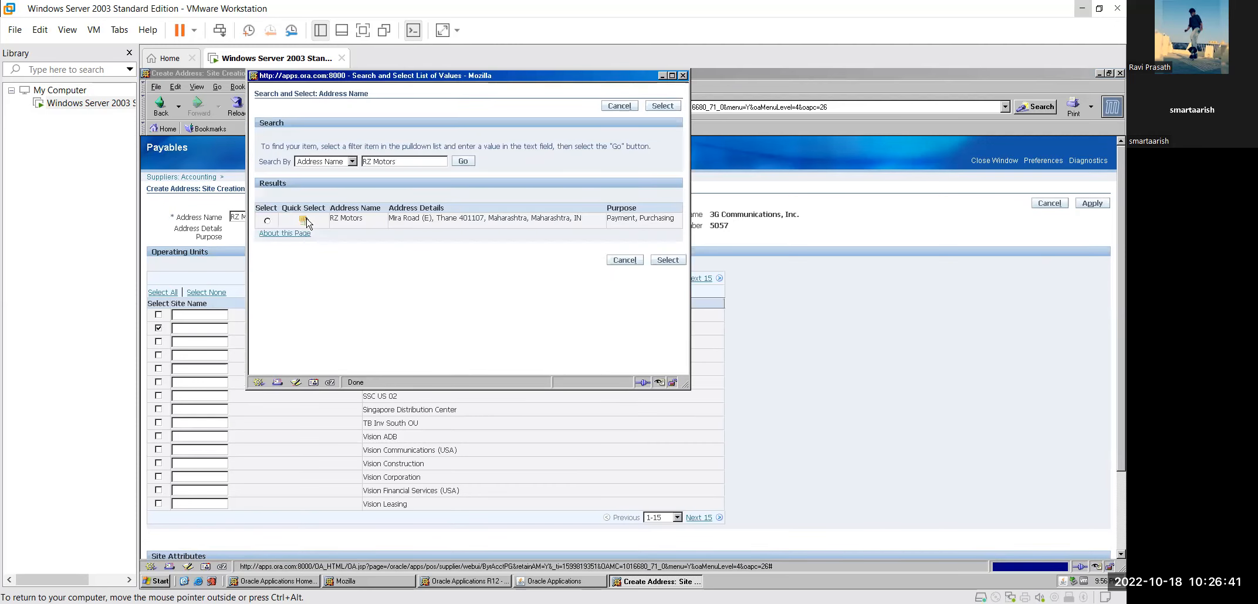
{"action": "left_click", "coordinate": [267, 222]}
{"action": "left_click", "coordinate": [668, 260]}
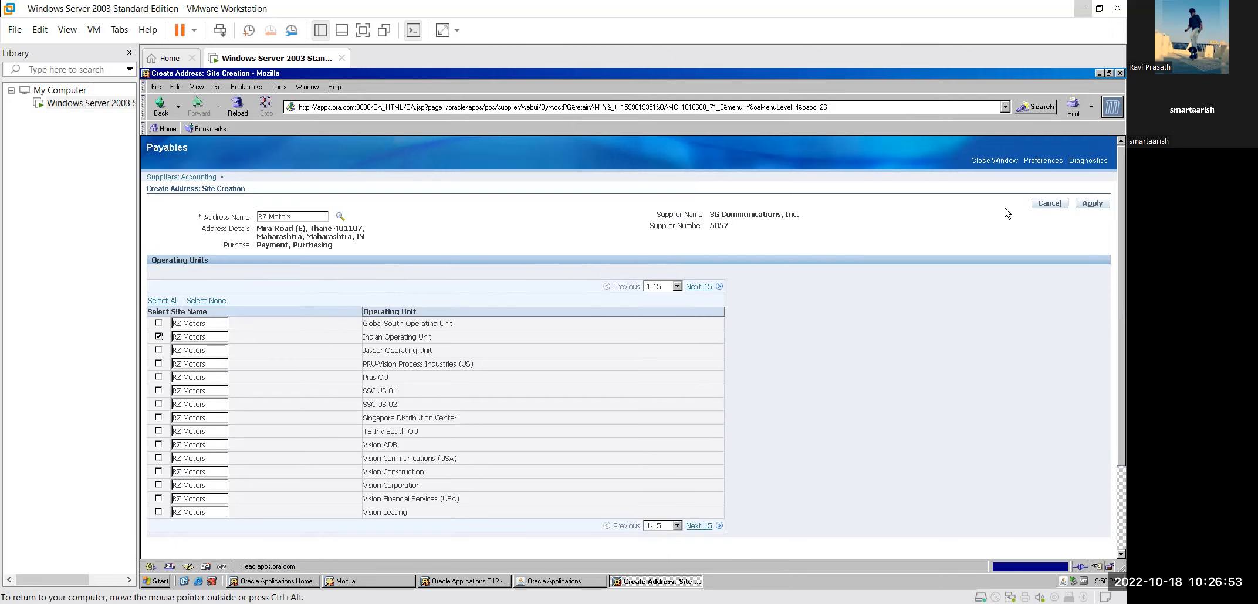
Step: Create the RZ Motors site for Vision Operations only, excluding Indian Operating Unit
{"action": "left_click", "coordinate": [1103, 203]}
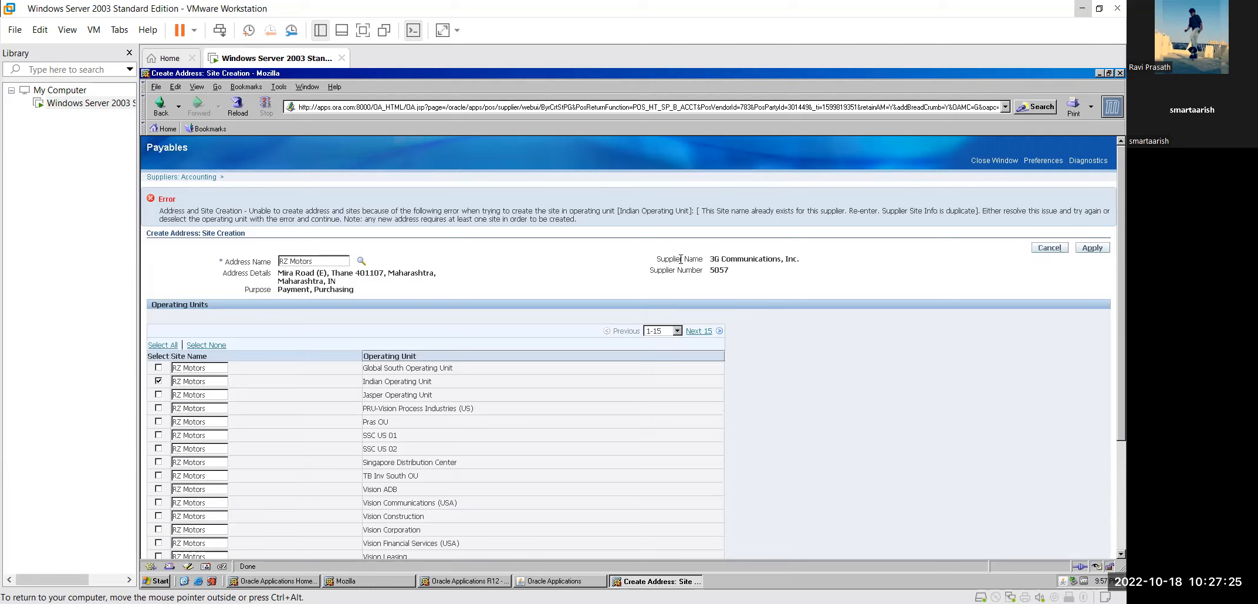
{"action": "left_click", "coordinate": [158, 382]}
{"action": "left_click", "coordinate": [1092, 247]}
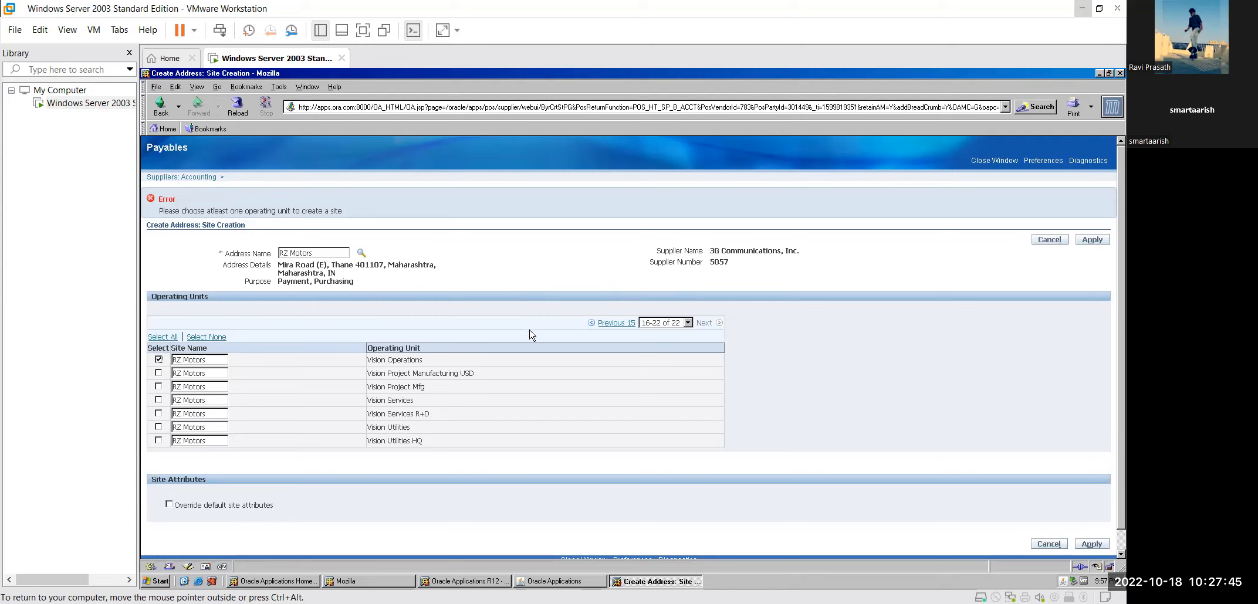
{"action": "left_click", "coordinate": [1095, 243]}
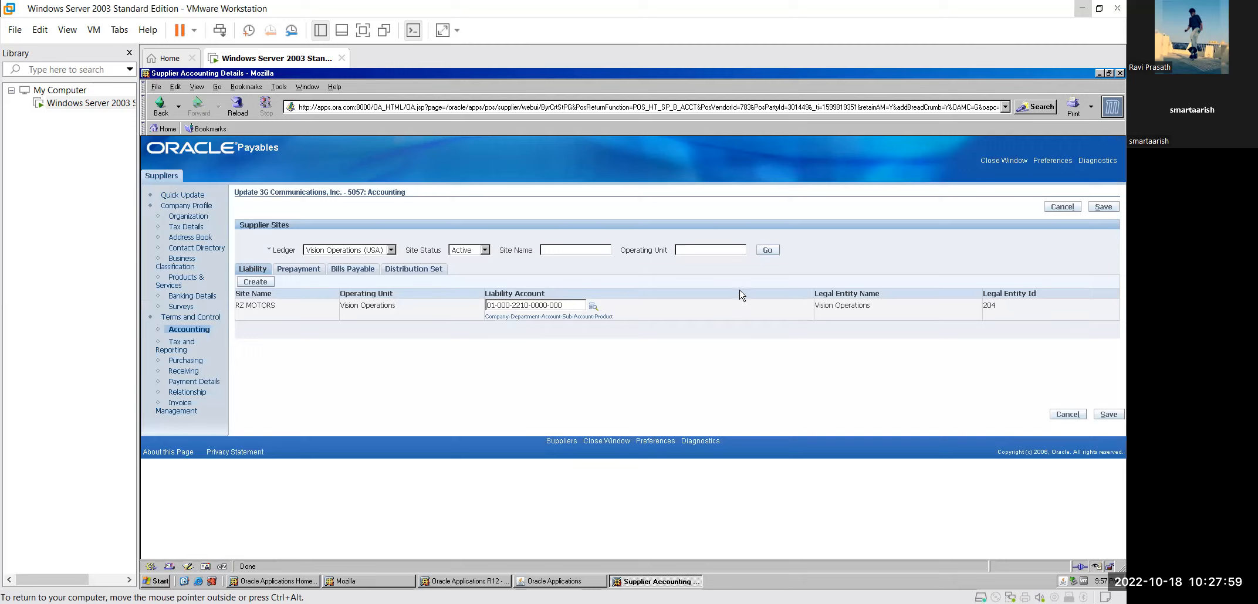
Step: Review the site's liability, prepayment and Bills Payable accounts, then go to Banking Details
{"action": "left_click", "coordinate": [299, 273]}
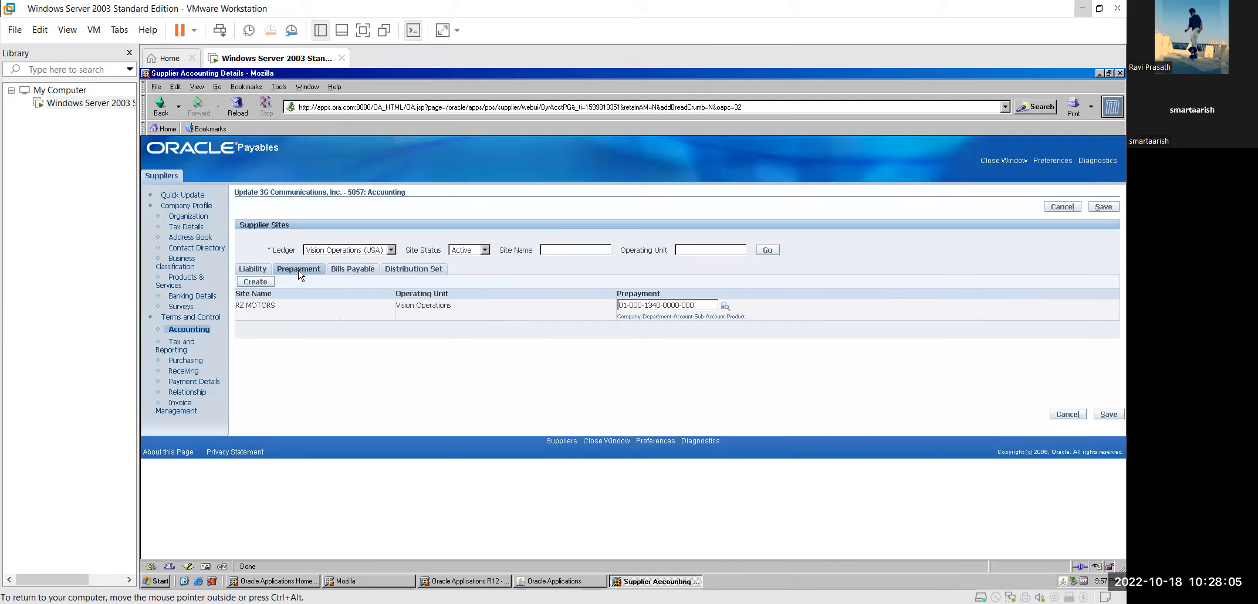
{"action": "left_click", "coordinate": [264, 270]}
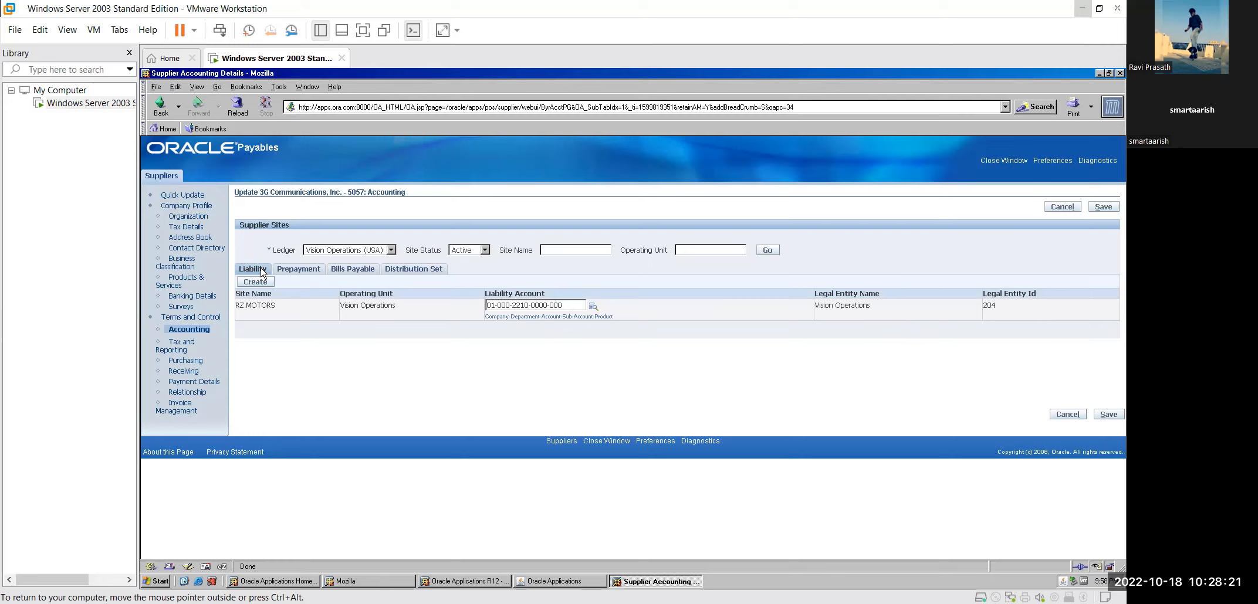
{"action": "left_click", "coordinate": [293, 270]}
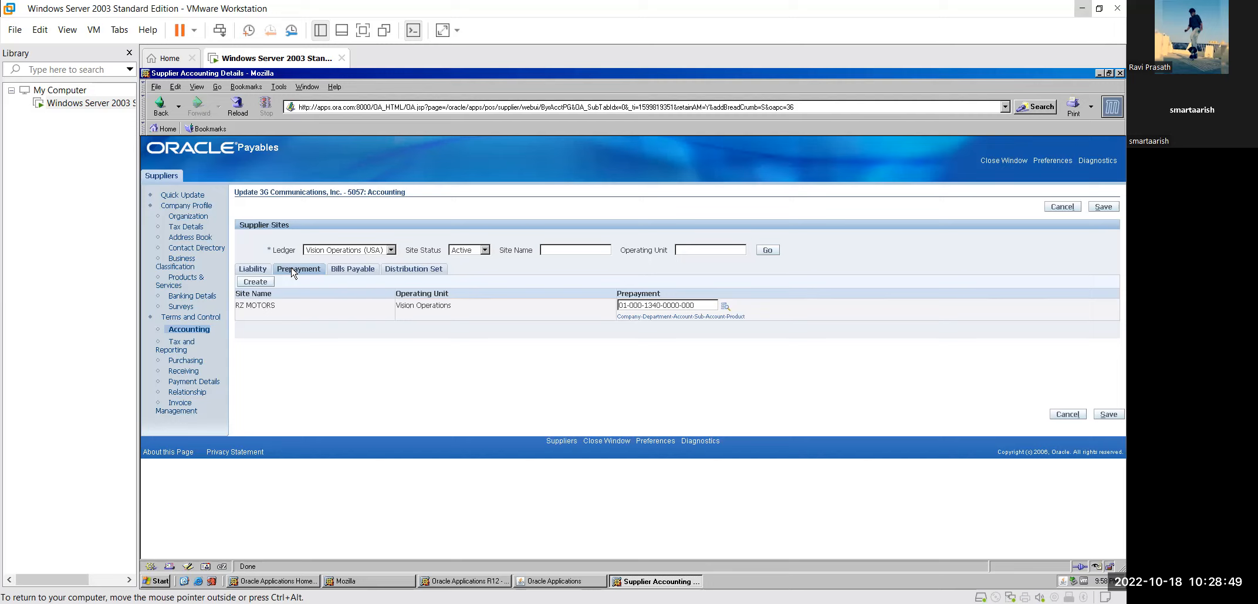
{"action": "left_click", "coordinate": [348, 273]}
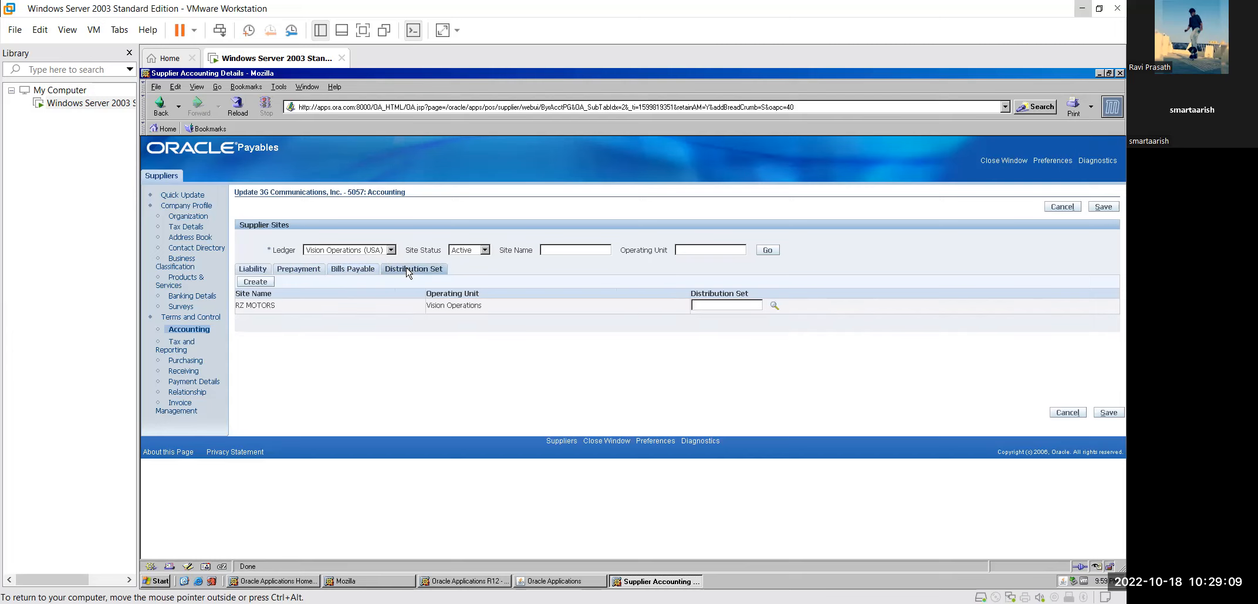
{"action": "left_click", "coordinate": [350, 270]}
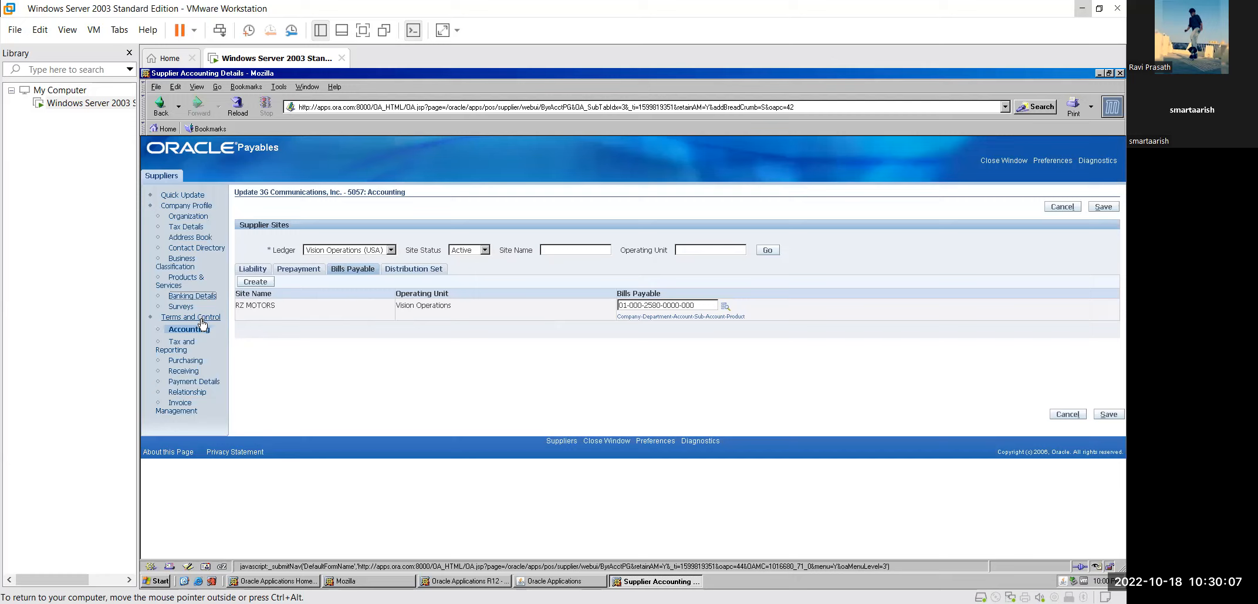
{"action": "left_click", "coordinate": [208, 300]}
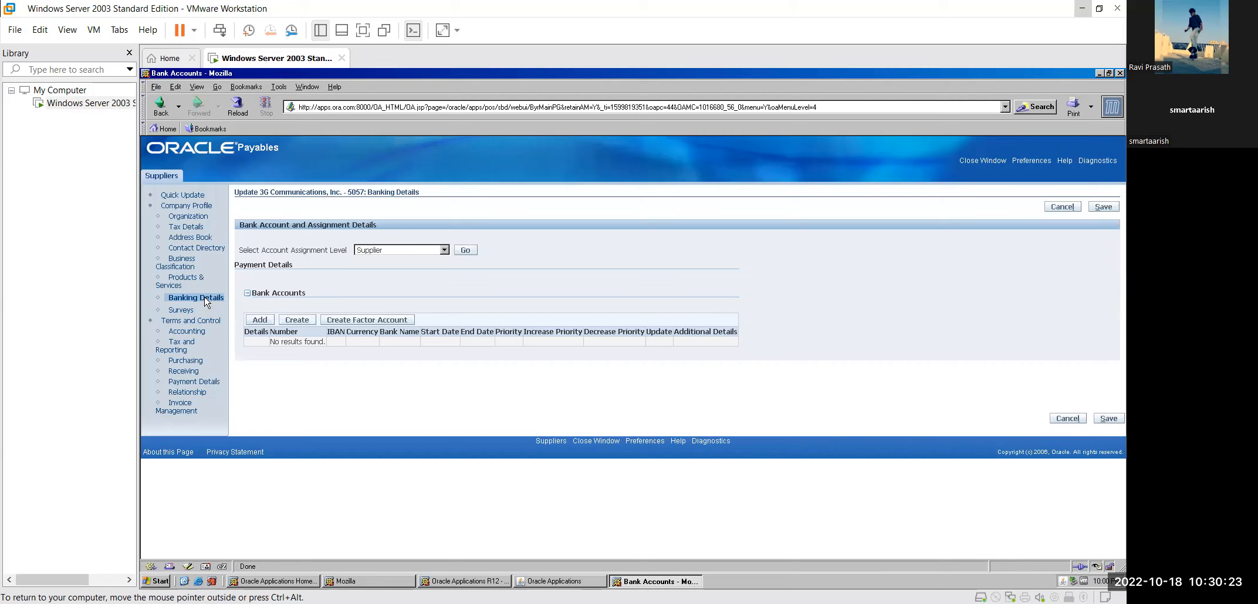
{"action": "left_click", "coordinate": [260, 321]}
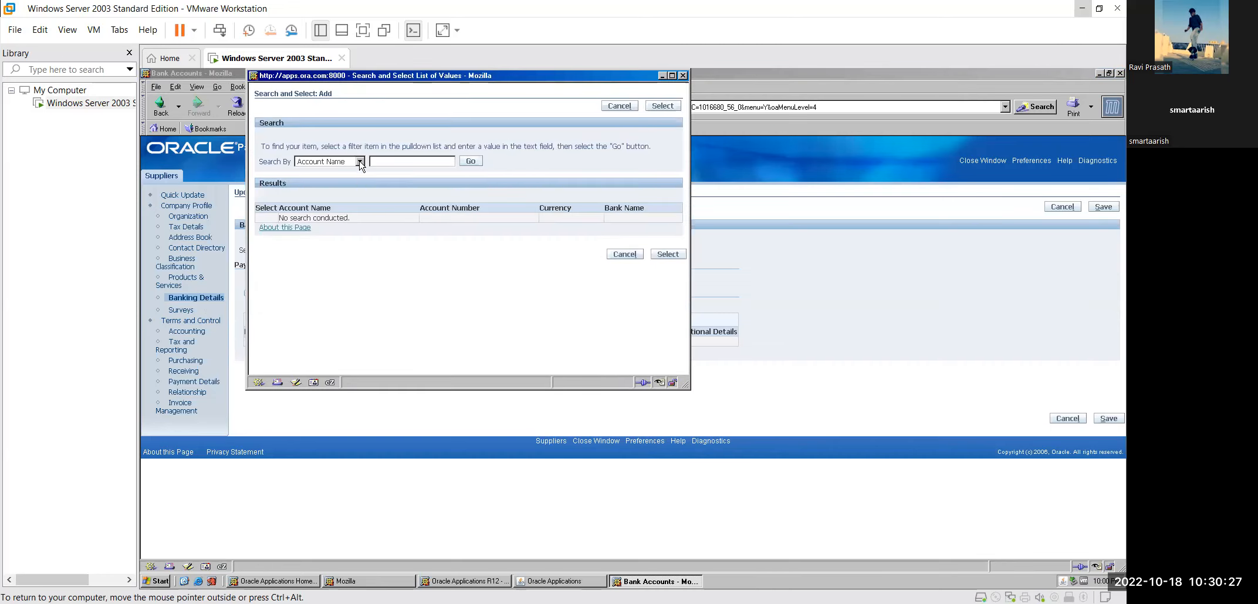
{"action": "left_click", "coordinate": [360, 162]}
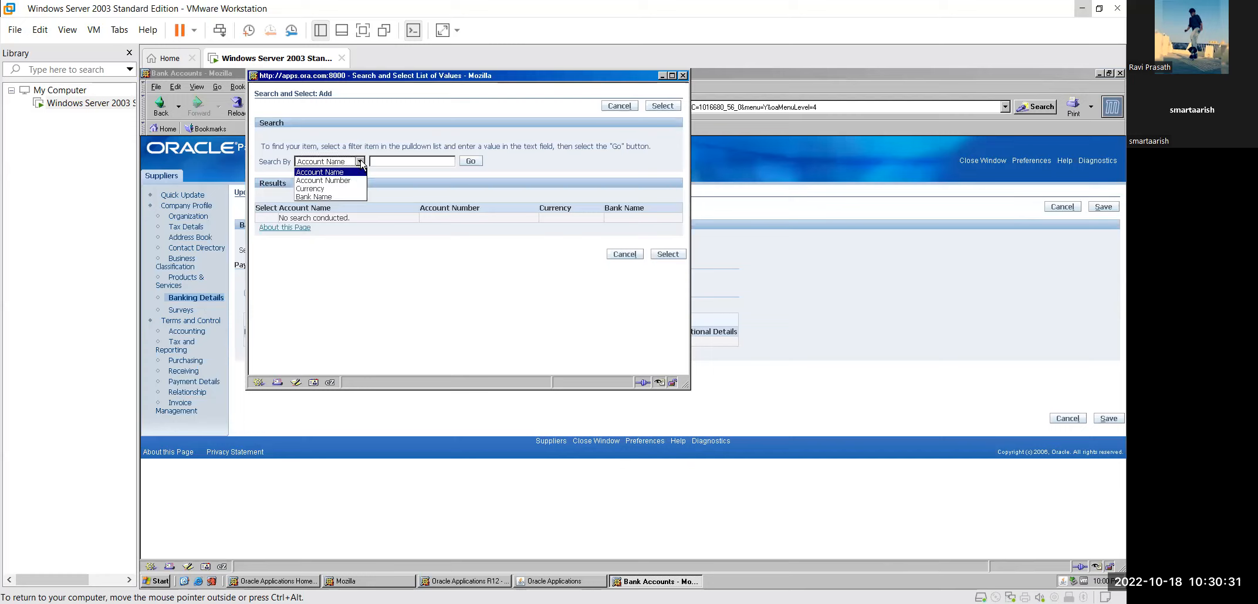
{"action": "left_click", "coordinate": [361, 162]}
{"action": "left_click", "coordinate": [471, 163]}
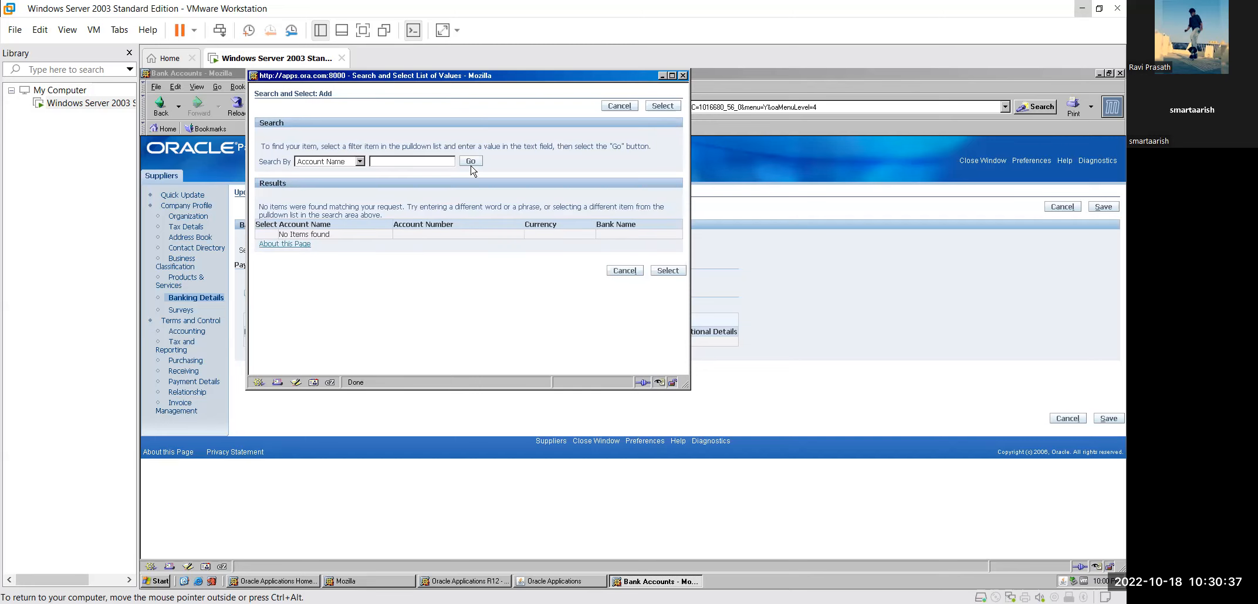
{"action": "left_click", "coordinate": [672, 76]}
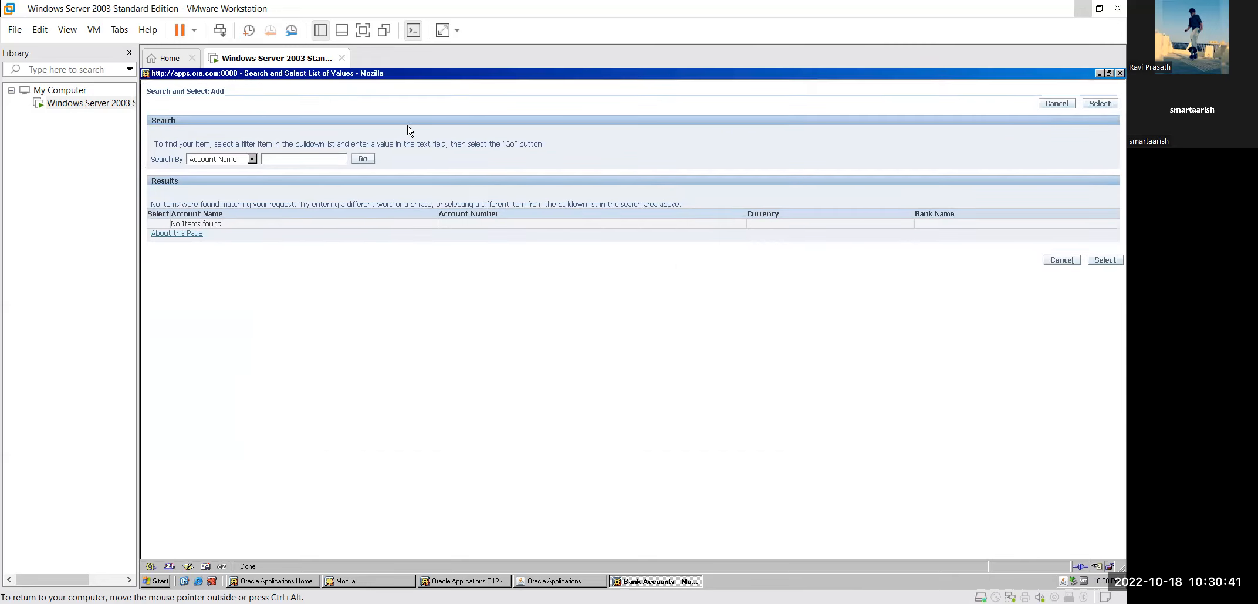
{"action": "left_click", "coordinate": [294, 157]}
{"action": "left_click", "coordinate": [252, 159]}
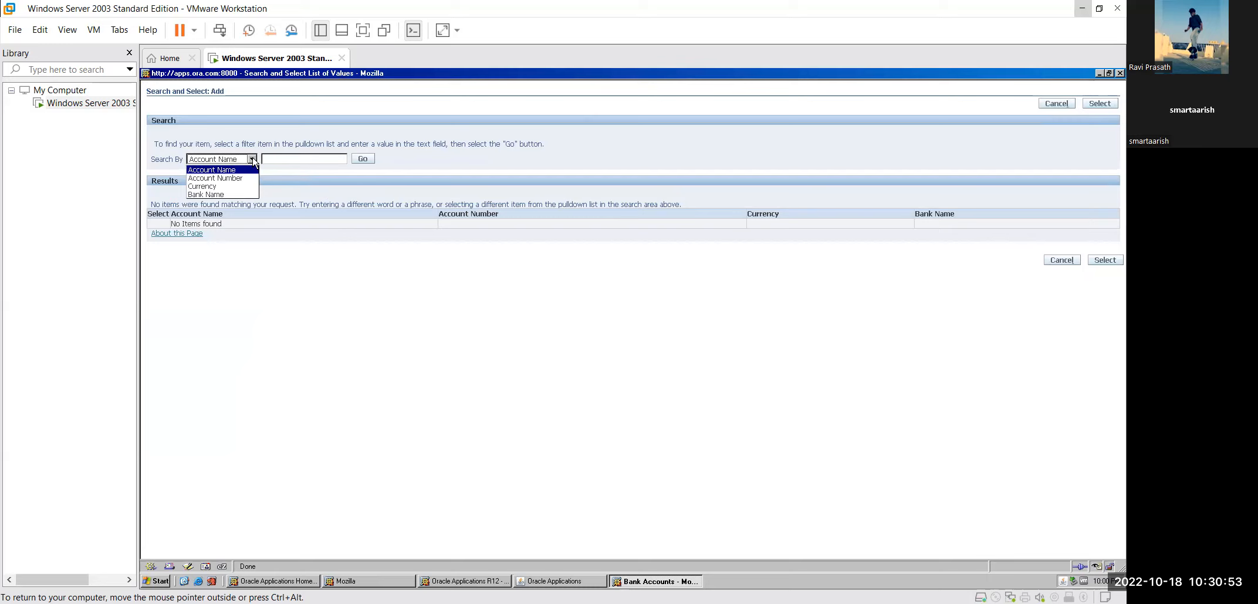
{"action": "left_click", "coordinate": [243, 194]}
{"action": "left_click", "coordinate": [361, 159]}
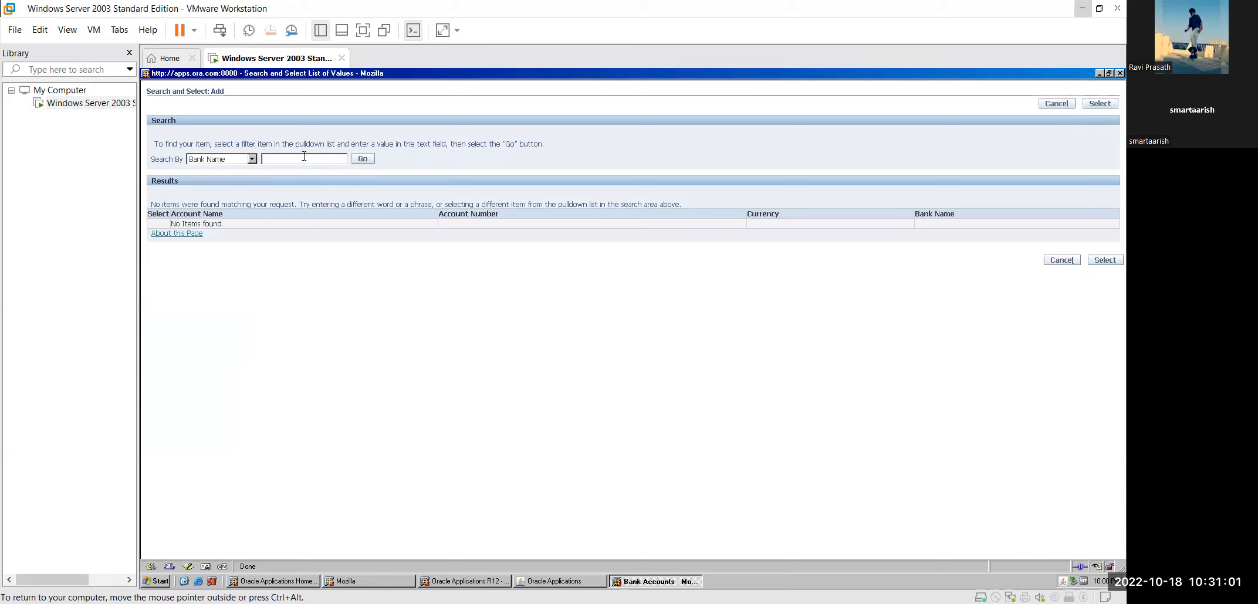
{"action": "left_click", "coordinate": [252, 159]}
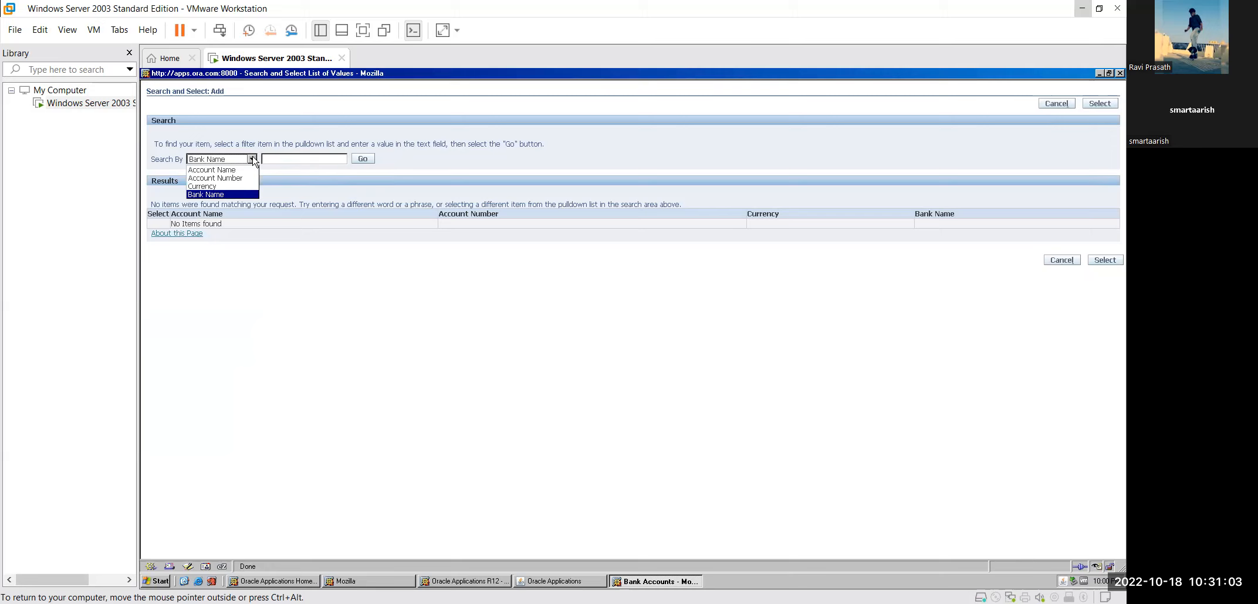
{"action": "left_click", "coordinate": [246, 186]}
{"action": "left_click", "coordinate": [360, 159]}
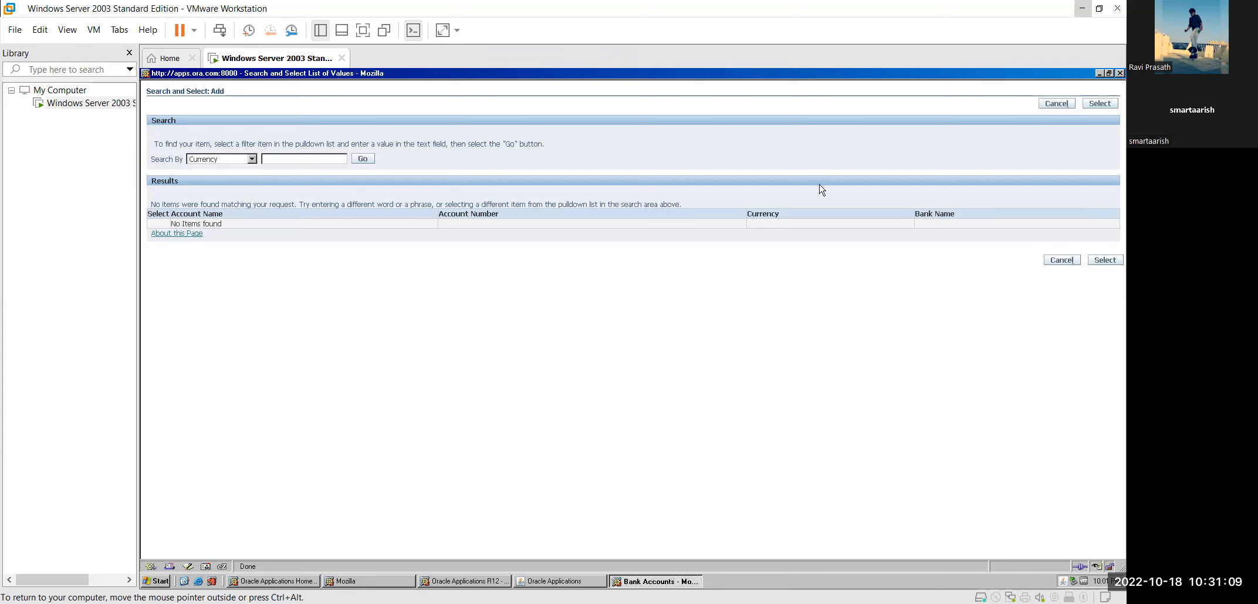
{"action": "left_click", "coordinate": [1119, 74]}
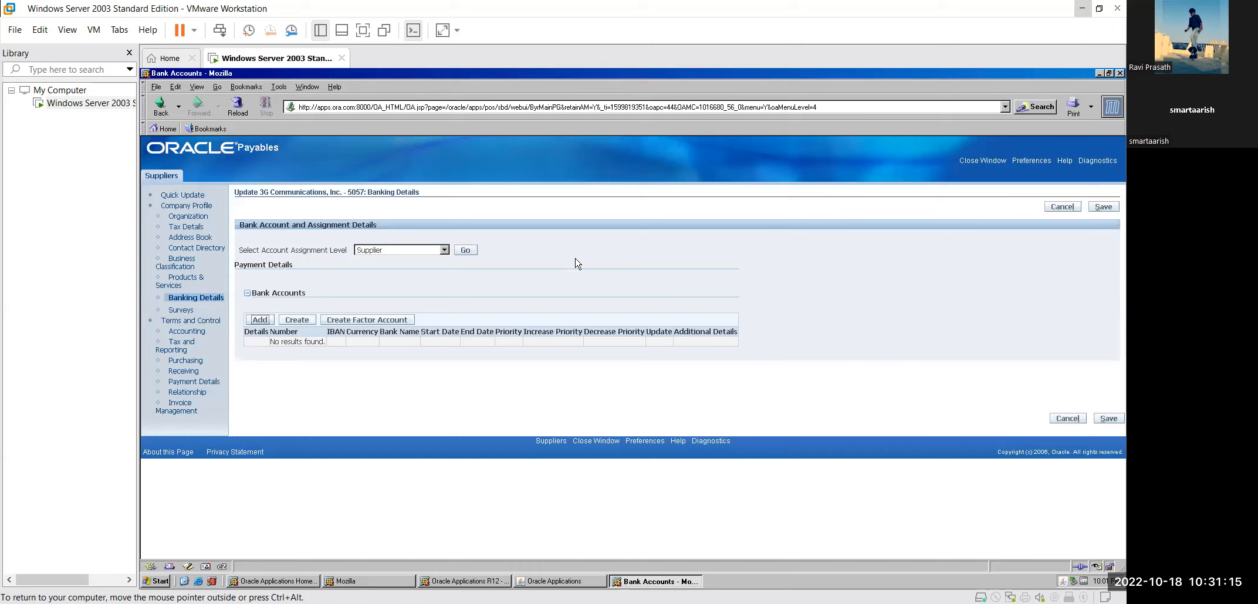
{"action": "left_click", "coordinate": [304, 322]}
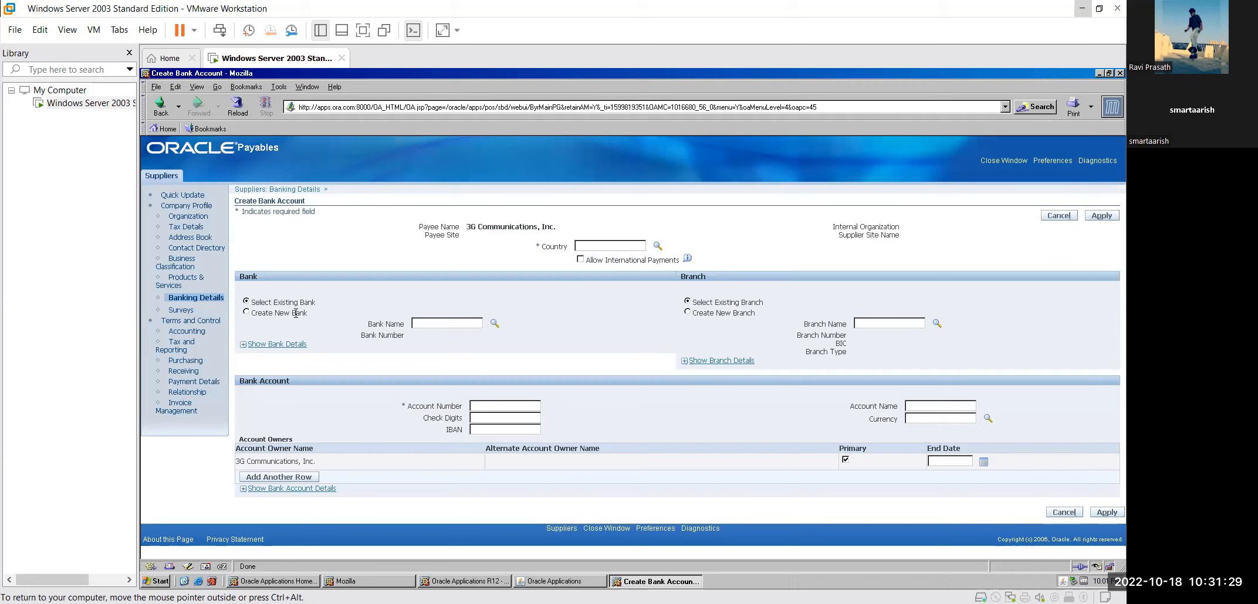
Step: Choose to create a new bank and a new branch for the bank account
{"action": "left_click", "coordinate": [246, 314]}
{"action": "left_click", "coordinate": [246, 314]}
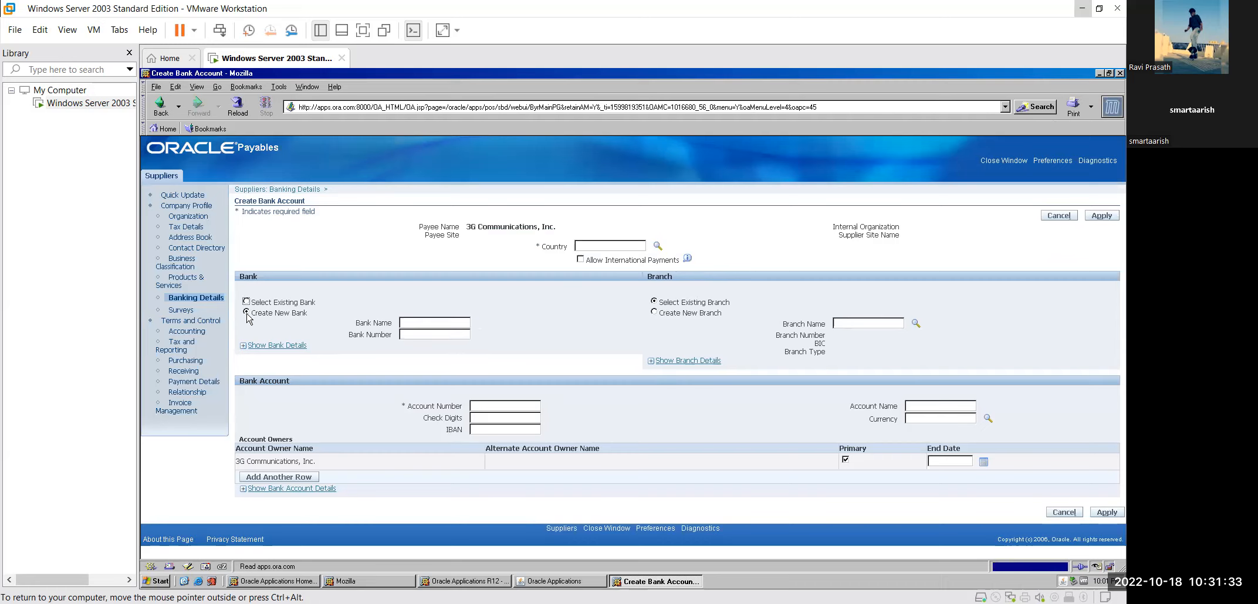
{"action": "left_click", "coordinate": [654, 313]}
Step: Set the bank account's country to India via the country lookup
{"action": "left_click", "coordinate": [658, 246]}
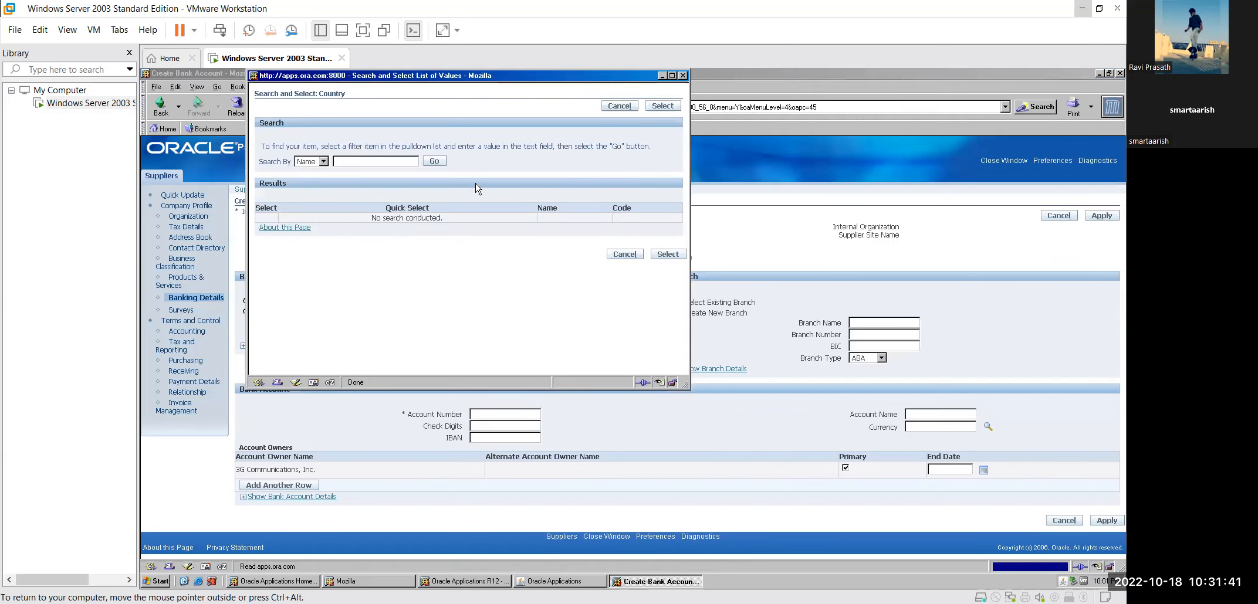
{"action": "left_click", "coordinate": [325, 162]}
{"action": "left_click", "coordinate": [325, 162]}
{"action": "left_click", "coordinate": [367, 158]}
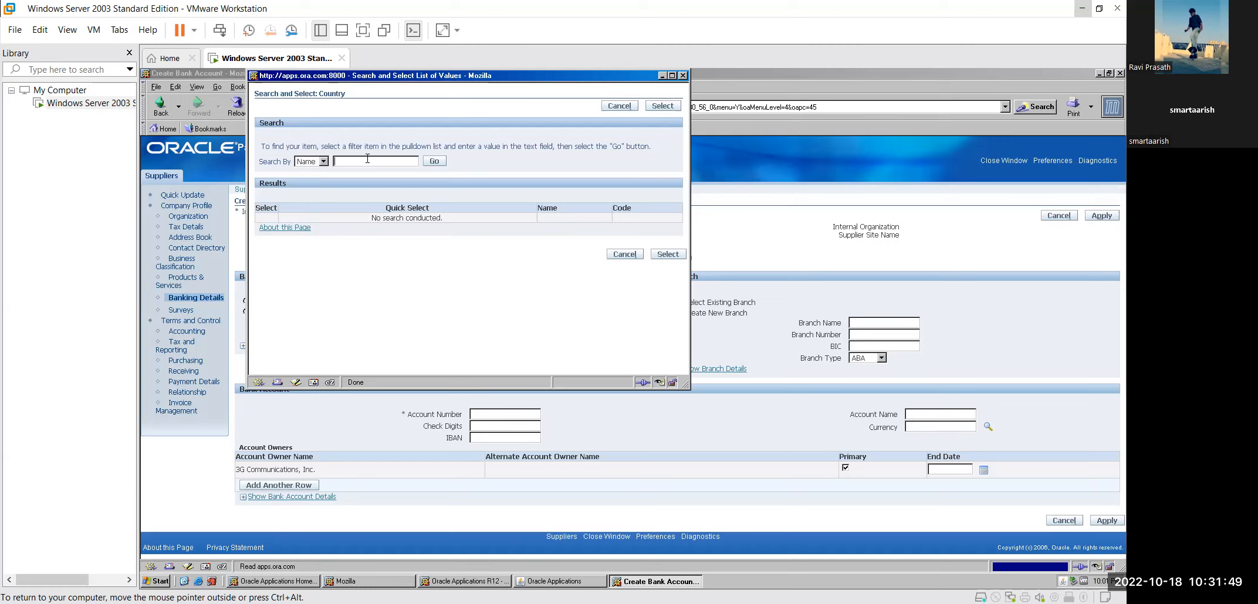
{"action": "type", "text": "India"}
{"action": "left_click", "coordinate": [437, 163]}
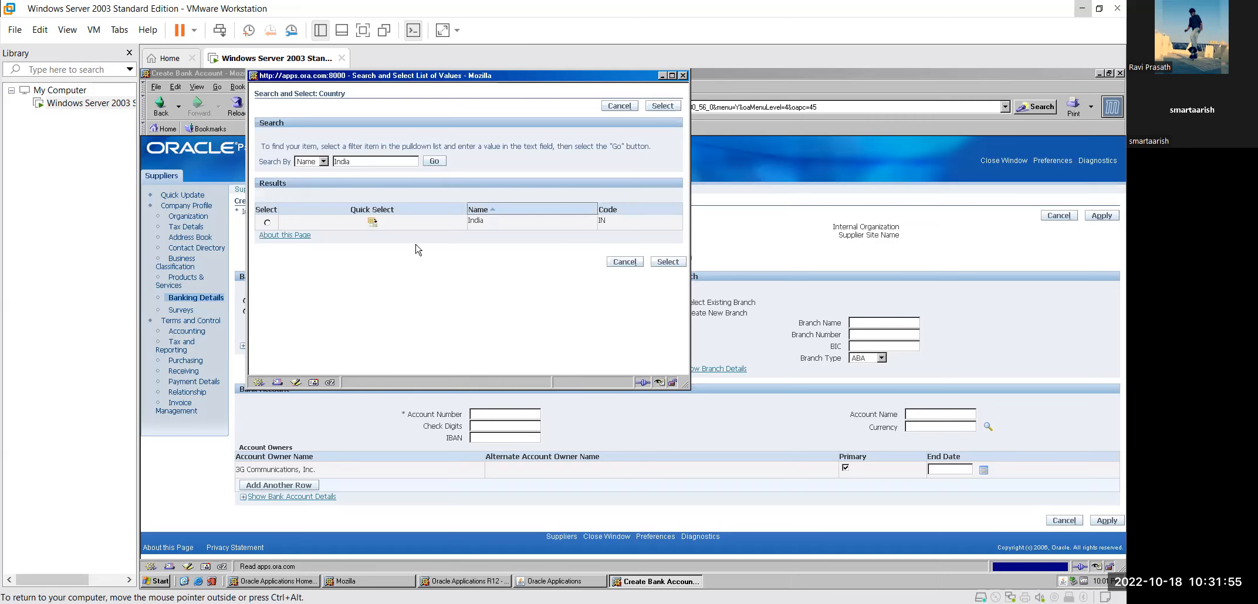
{"action": "left_click", "coordinate": [268, 223]}
{"action": "left_click", "coordinate": [667, 261]}
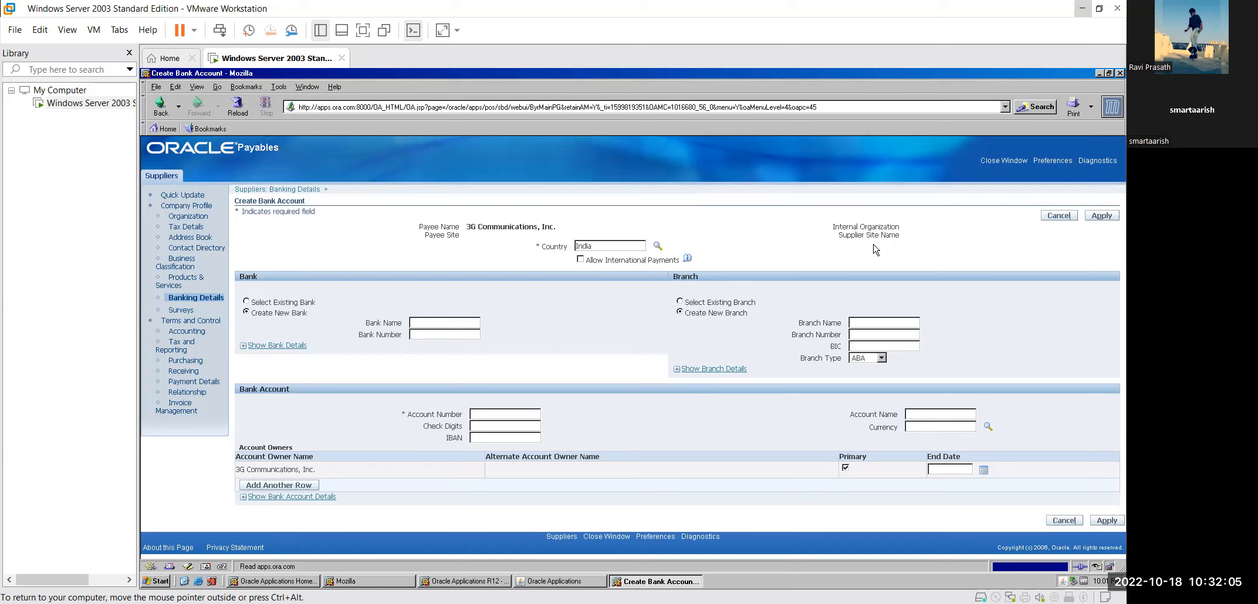
Step: Enter bank name HDFC Bank, branch name Mira Road and branch number HDFC0000447
{"action": "left_click", "coordinate": [439, 323]}
{"action": "type", "text": "HDFC Bank"}
{"action": "left_click", "coordinate": [877, 324]}
{"action": "type", "text": "Mira Road"}
{"action": "left_click", "coordinate": [897, 331]}
{"action": "type", "text": "HDFC"}
{"action": "type", "text": "0000447"}
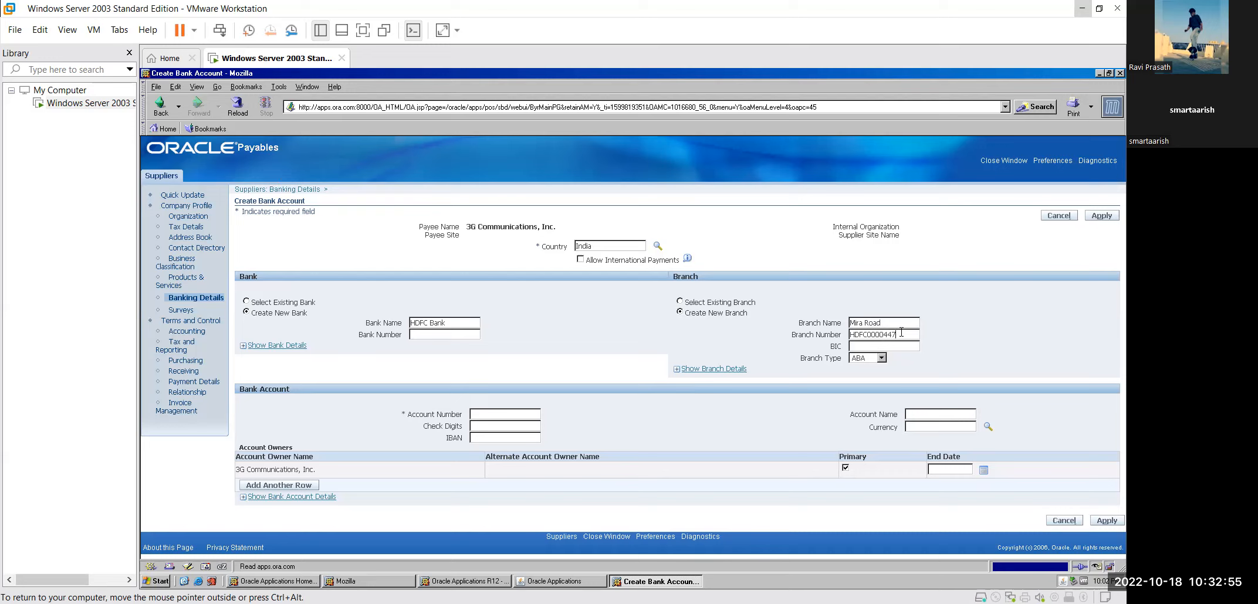
Step: Copy the branch number HDFC0000447 into BIC and keep branch type ABA
{"action": "double_click", "coordinate": [901, 332]}
{"action": "key", "text": "ctrl+c"}
{"action": "key", "text": "Tab"}
{"action": "key", "text": "ctrl+v"}
{"action": "left_click", "coordinate": [882, 359]}
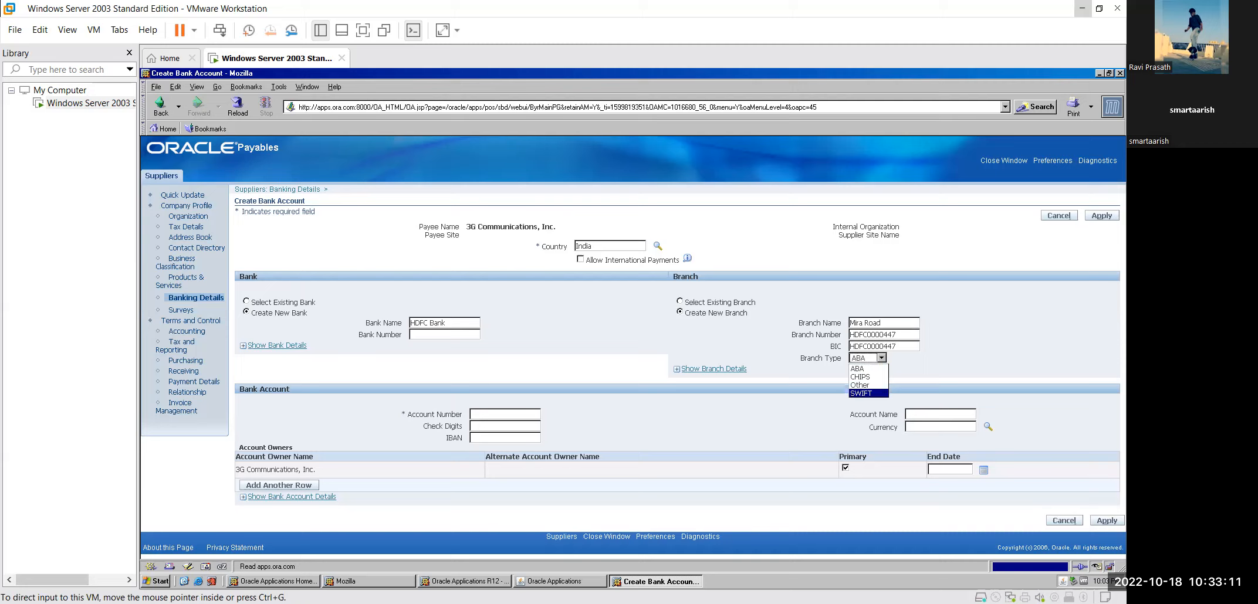
{"action": "left_click", "coordinate": [919, 382]}
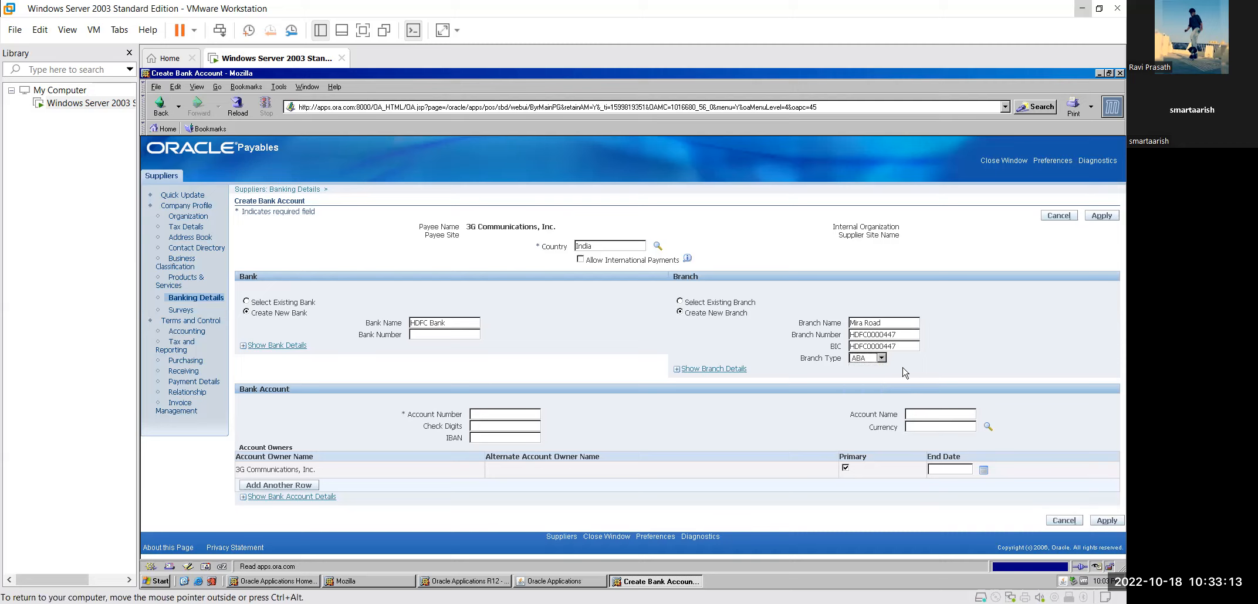
{"action": "left_click", "coordinate": [882, 359]}
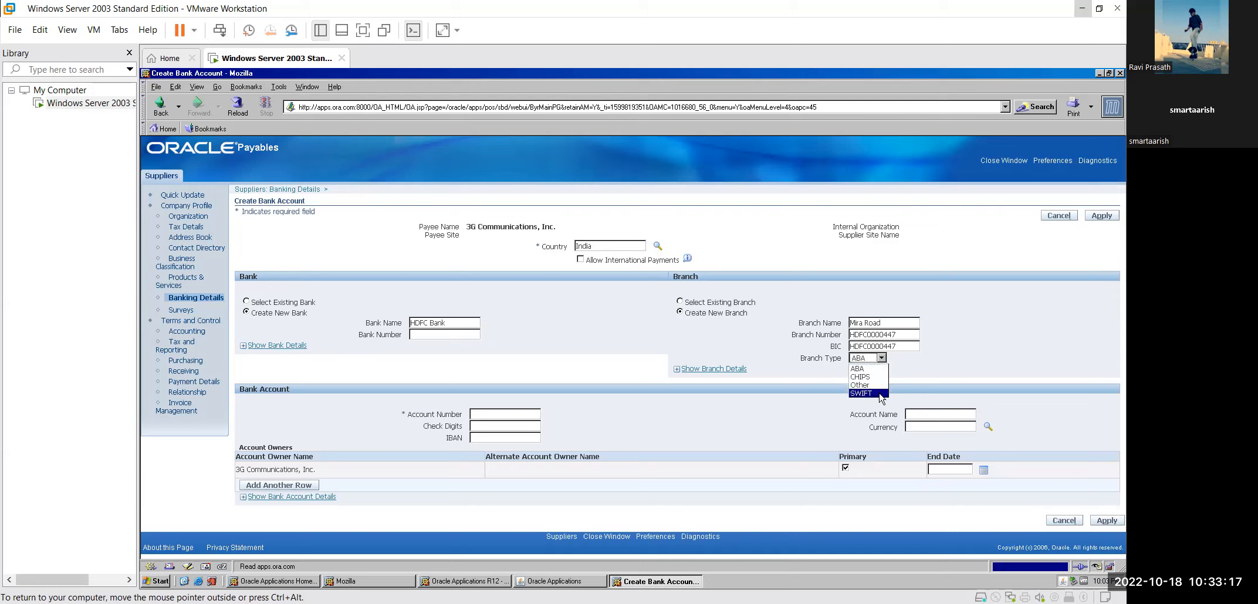
{"action": "left_click", "coordinate": [921, 370]}
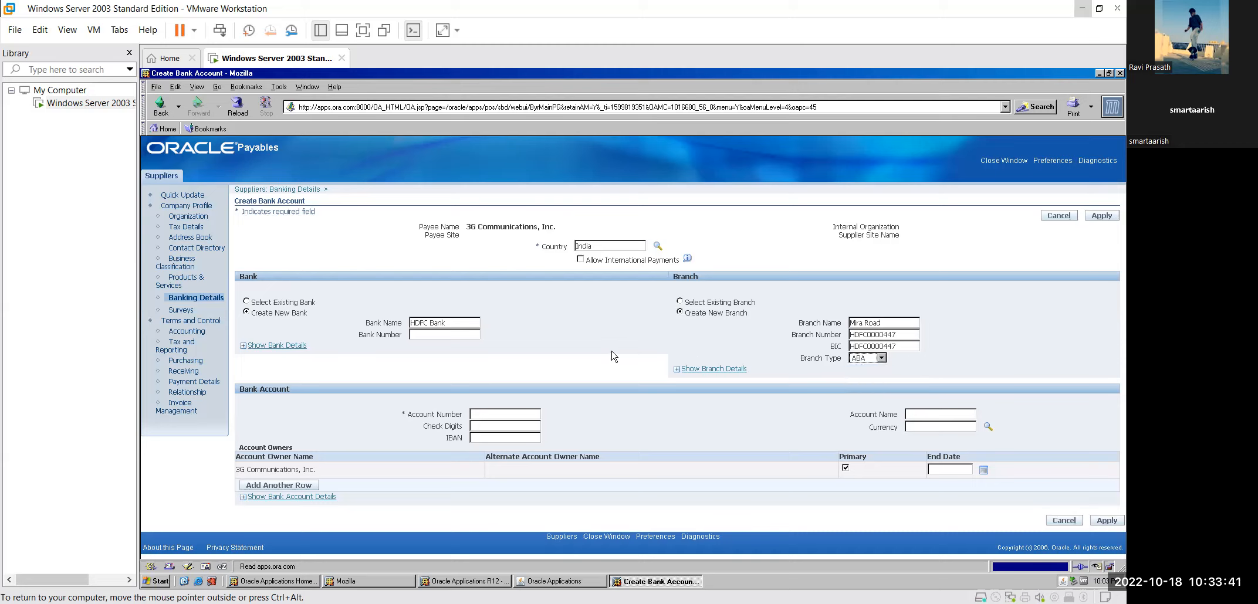
Step: Enter the bank account number
{"action": "left_click", "coordinate": [438, 333]}
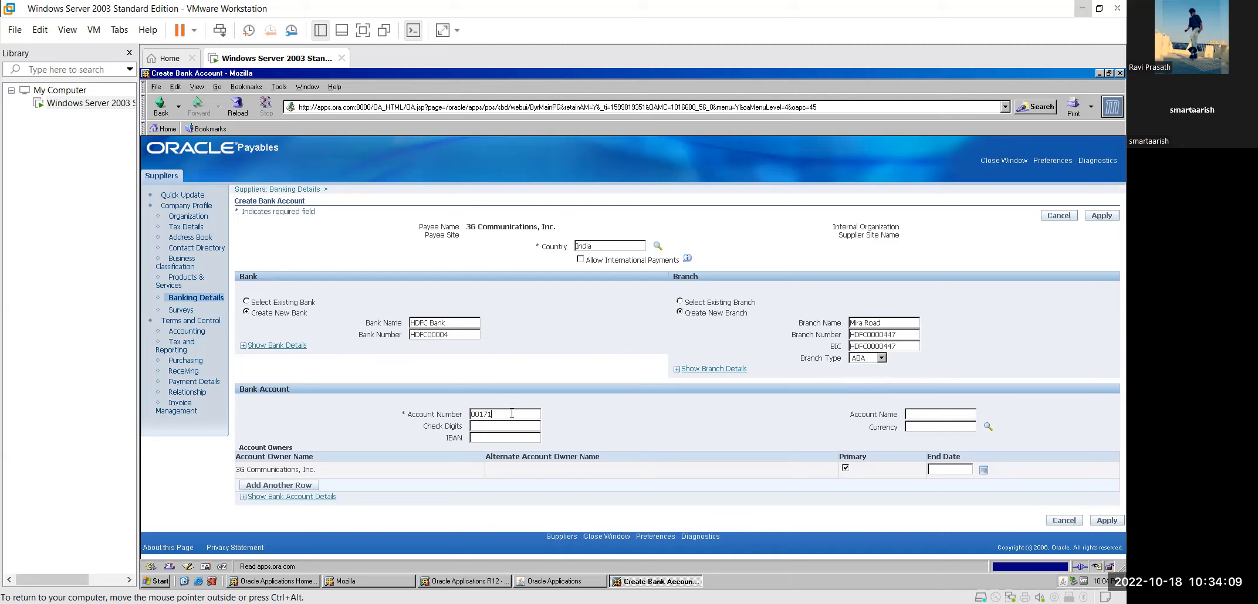
Step: Name the account '3G Communication' and enter IN as the currency to look up
{"action": "type", "text": "3"}
{"action": "type", "text": "G V"}
{"action": "key", "text": "BackSpace"}
{"action": "type", "text": "Communo"}
{"action": "key", "text": "BackSpace"}
{"action": "type", "text": "ication"}
{"action": "left_click", "coordinate": [947, 426]}
{"action": "type", "text": "INR"}
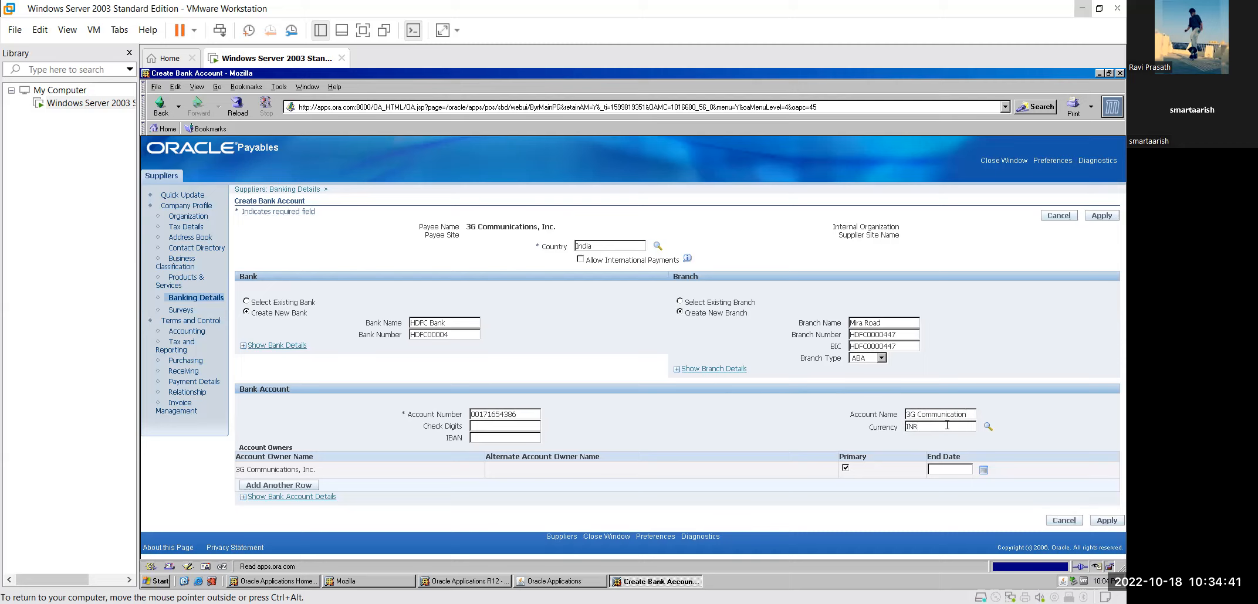
{"action": "key", "text": "Tab"}
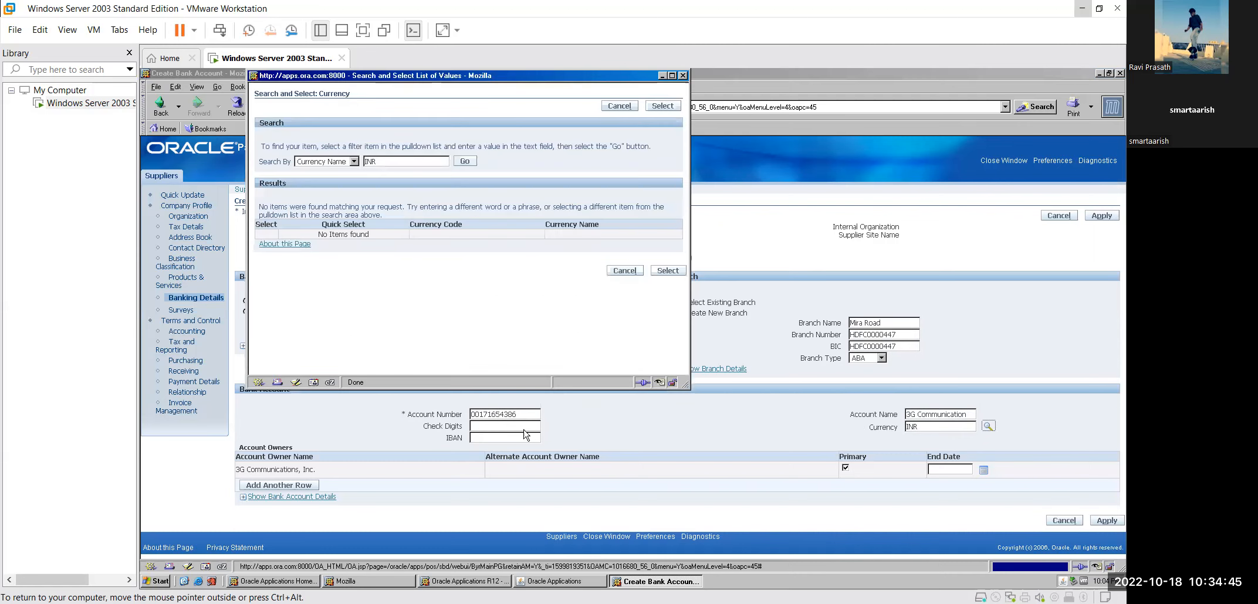
Step: Search currencies by code INR and select Indian Rupee
{"action": "left_click", "coordinate": [468, 162]}
{"action": "left_click", "coordinate": [354, 162]}
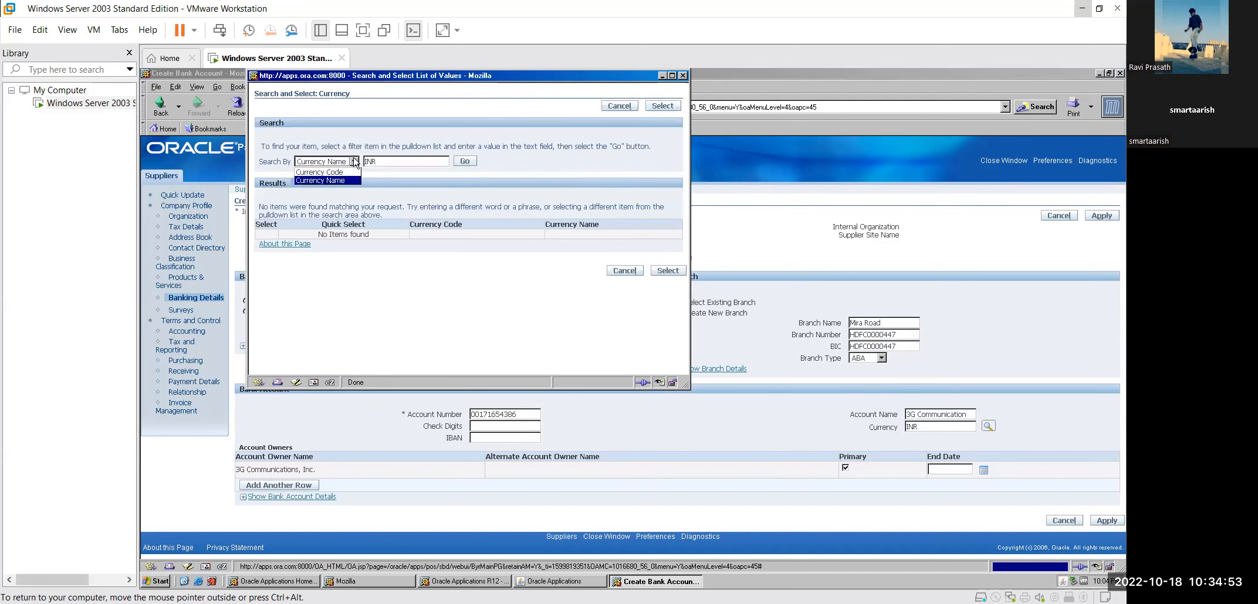
{"action": "left_click", "coordinate": [350, 173]}
{"action": "left_click", "coordinate": [463, 162]}
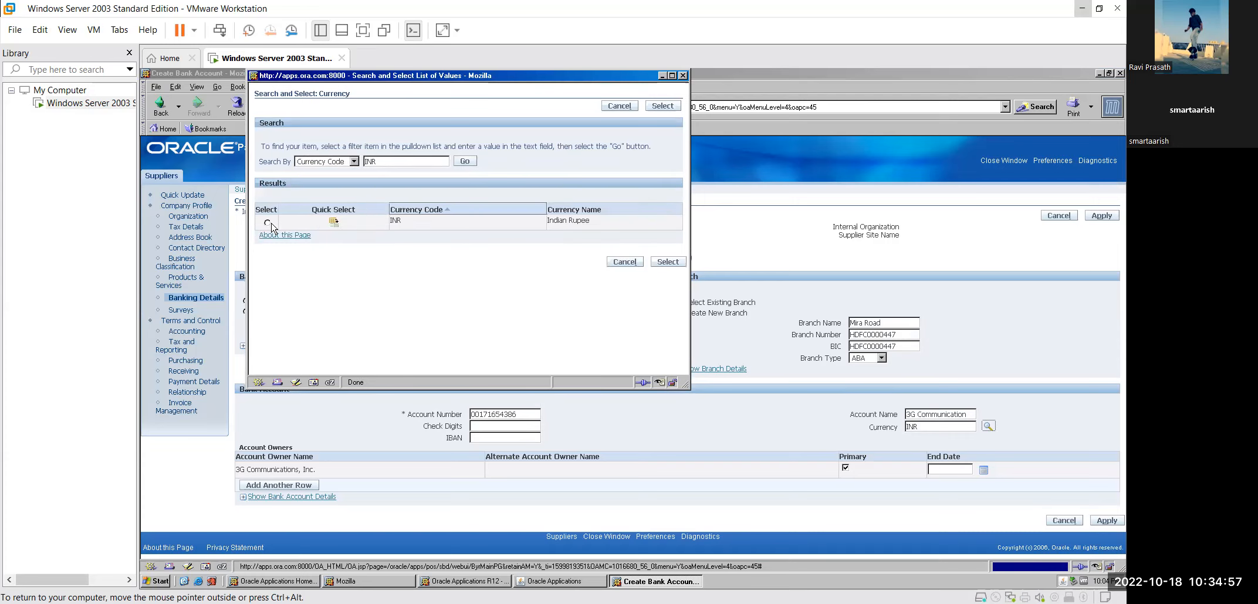
{"action": "left_click", "coordinate": [270, 224]}
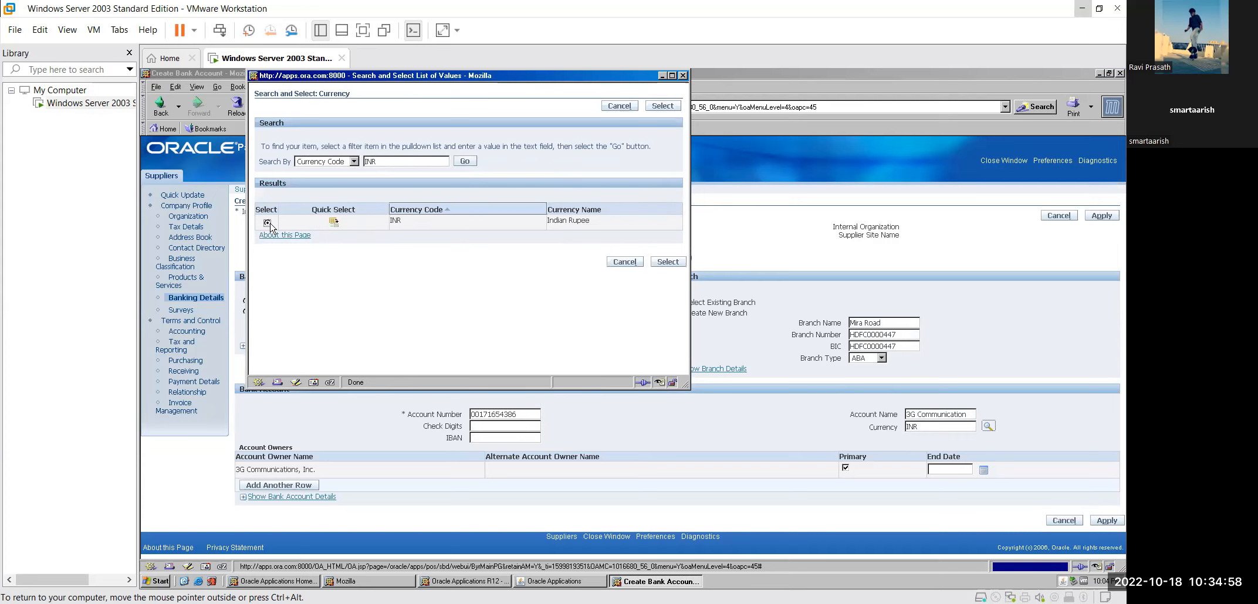
{"action": "left_click", "coordinate": [666, 262]}
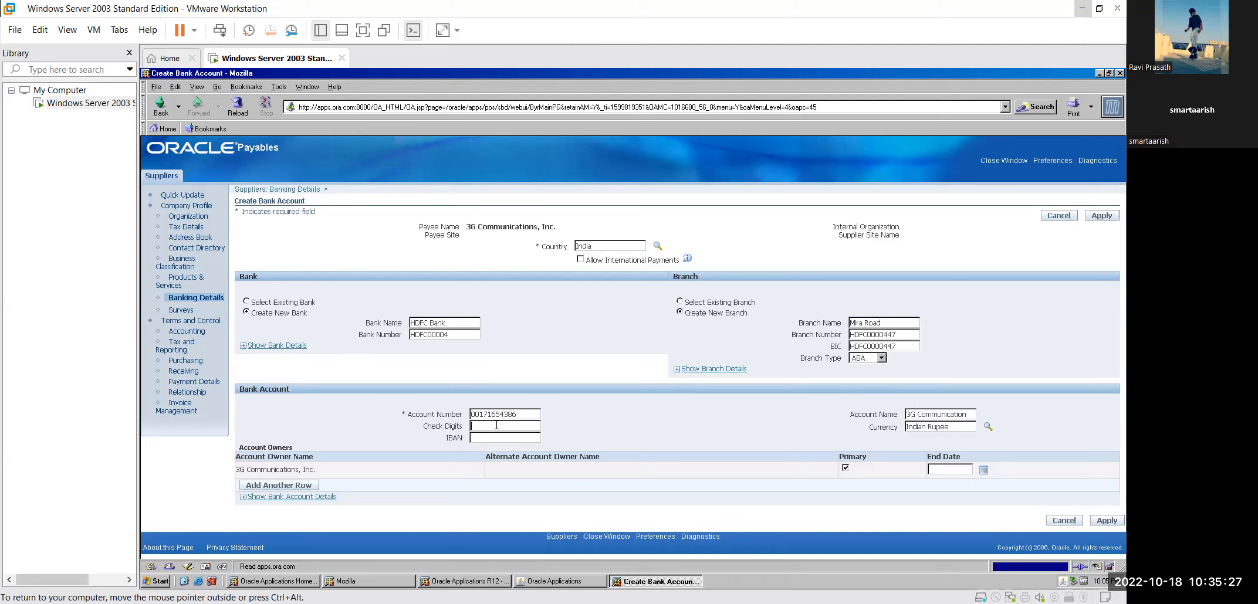
Step: Enter check digits 001-050 and the IBAN, and tick Allow International Payments
{"action": "type", "text": "01-00"}
{"action": "key", "text": "BackSpace"}
{"action": "type", "text": "5"}
{"action": "key", "text": "BackSpace"}
{"action": "type", "text": "50"}
{"action": "left_click", "coordinate": [517, 438]}
{"action": "type", "text": "HDFC"}
{"action": "type", "text": "000044"}
{"action": "left_click", "coordinate": [580, 260]}
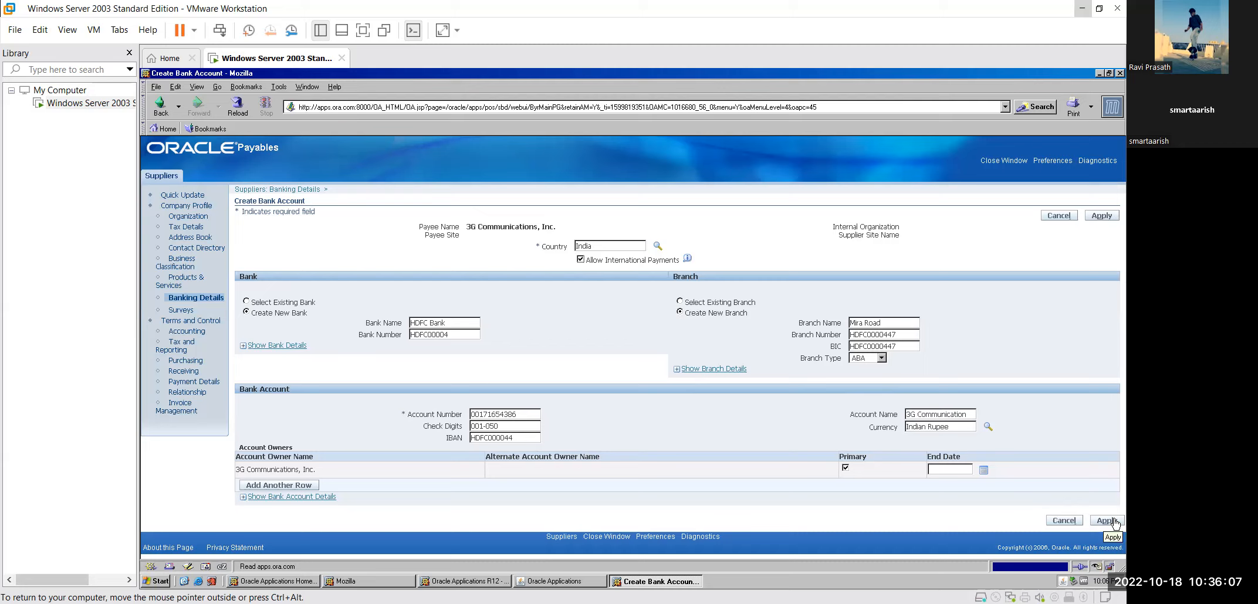
Step: Set the account owner's end date to 25-Oct-2025 and submit the bank account
{"action": "left_click", "coordinate": [982, 471]}
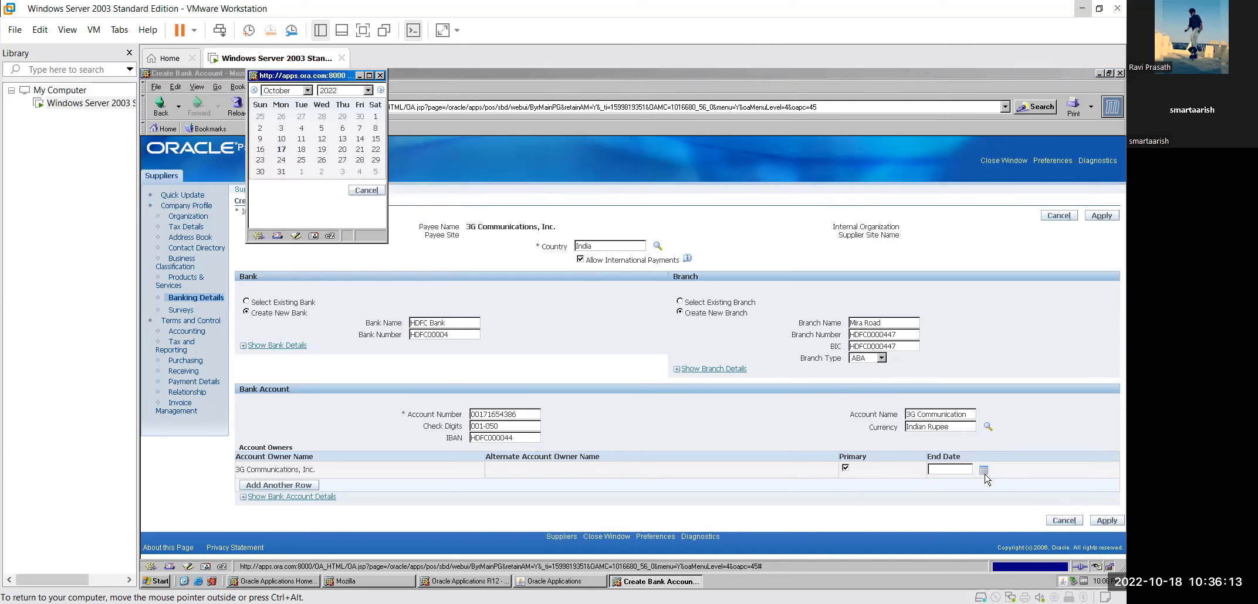
{"action": "left_click", "coordinate": [380, 76]}
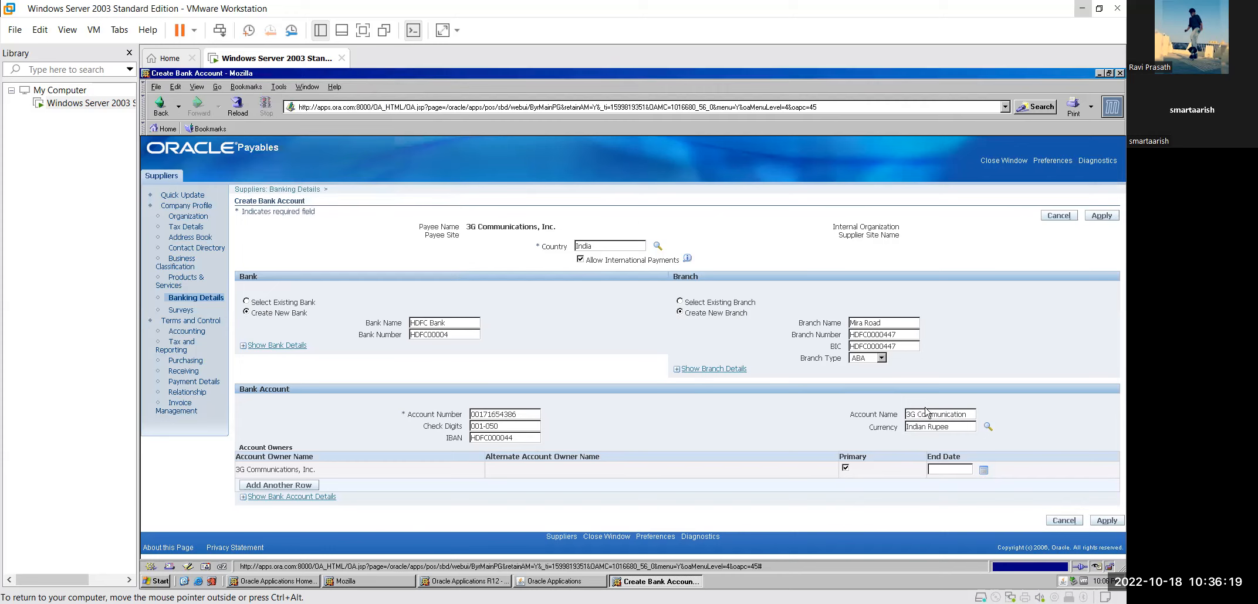
{"action": "left_click", "coordinate": [984, 472]}
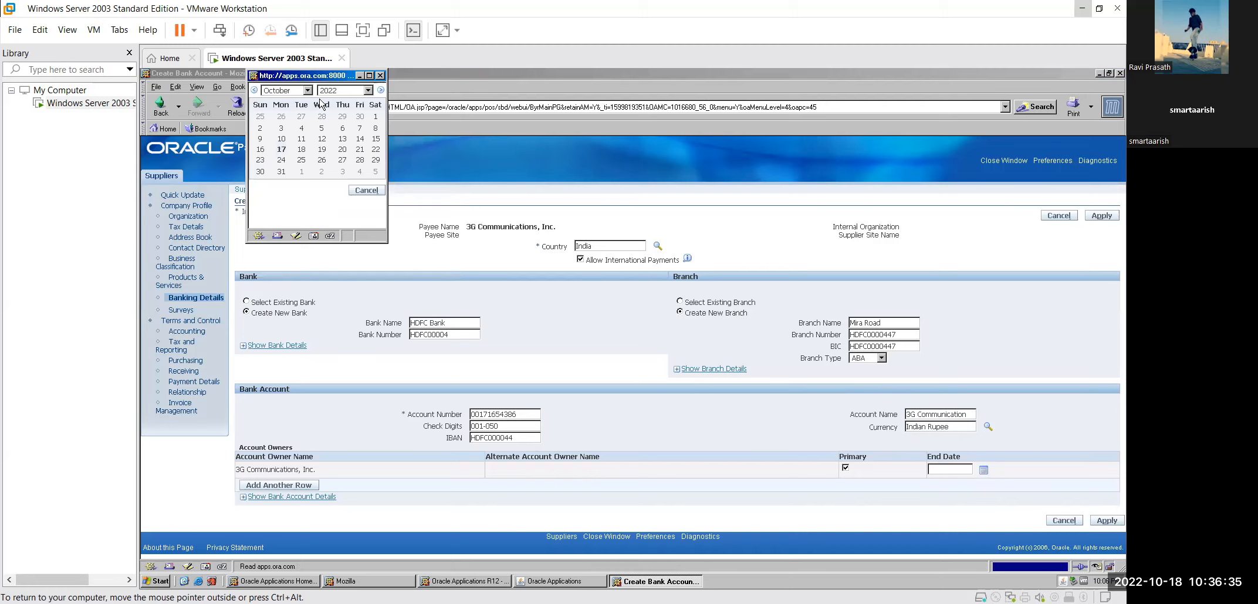
{"action": "left_click", "coordinate": [368, 91]}
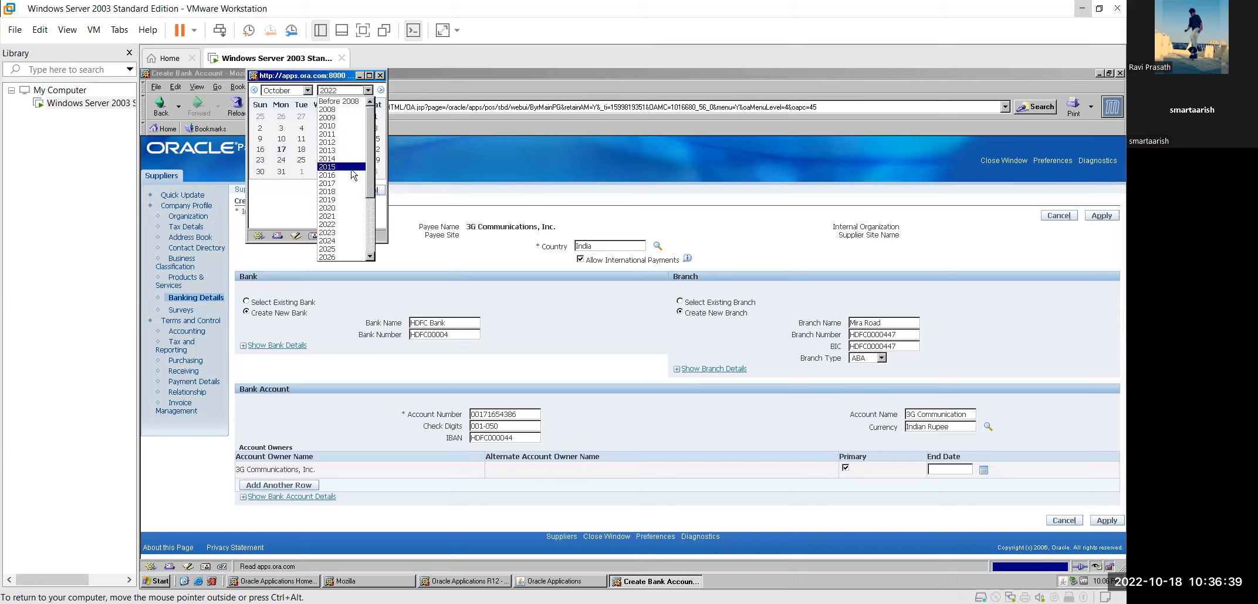
{"action": "left_click", "coordinate": [345, 252]}
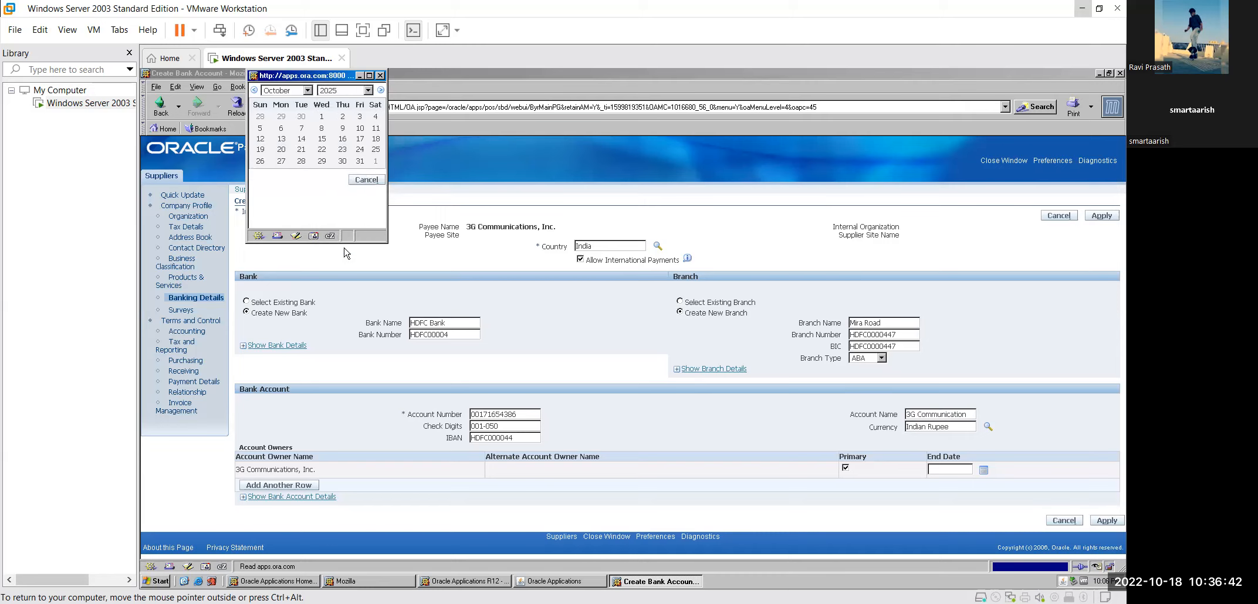
{"action": "left_click", "coordinate": [376, 150]}
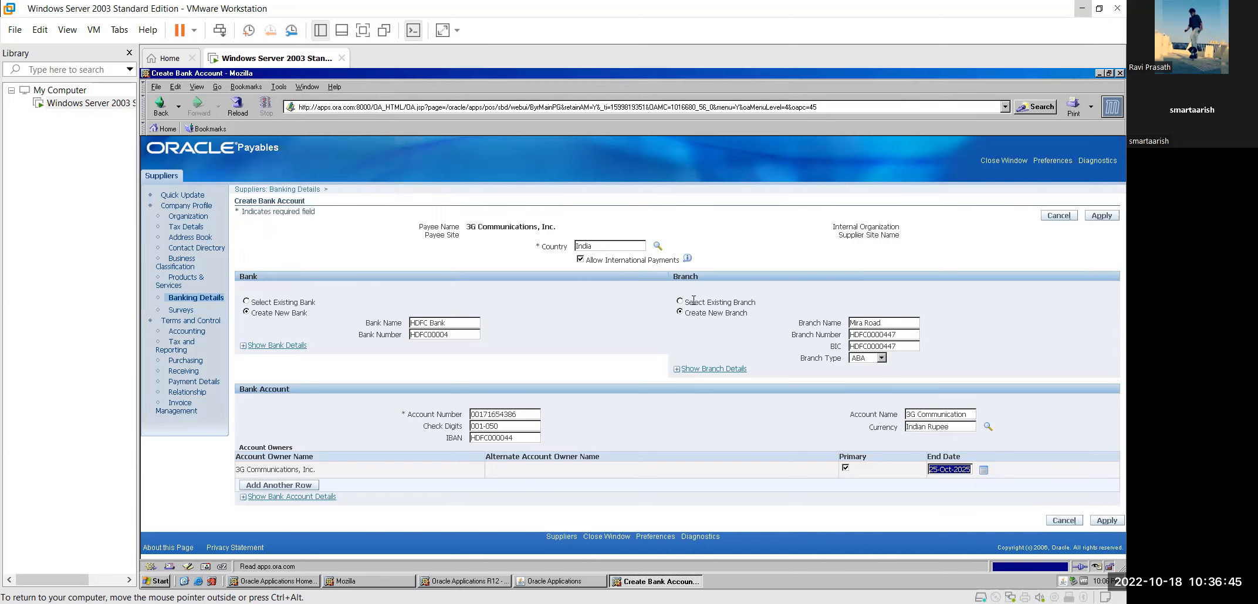
{"action": "left_click", "coordinate": [896, 511]}
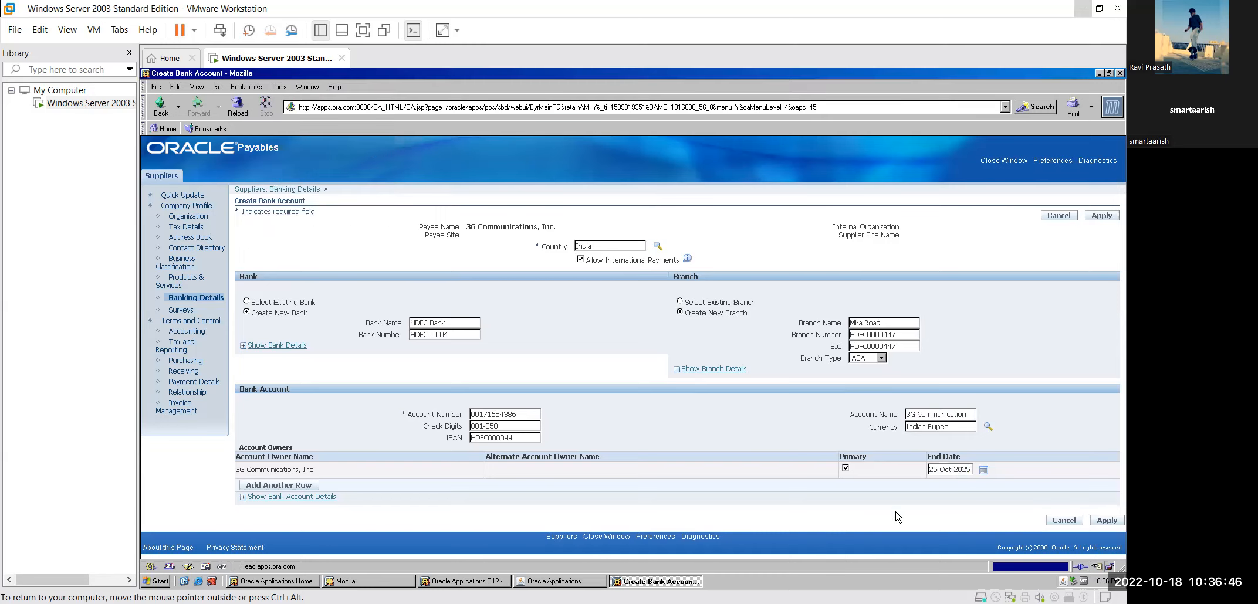
{"action": "left_click", "coordinate": [1100, 522]}
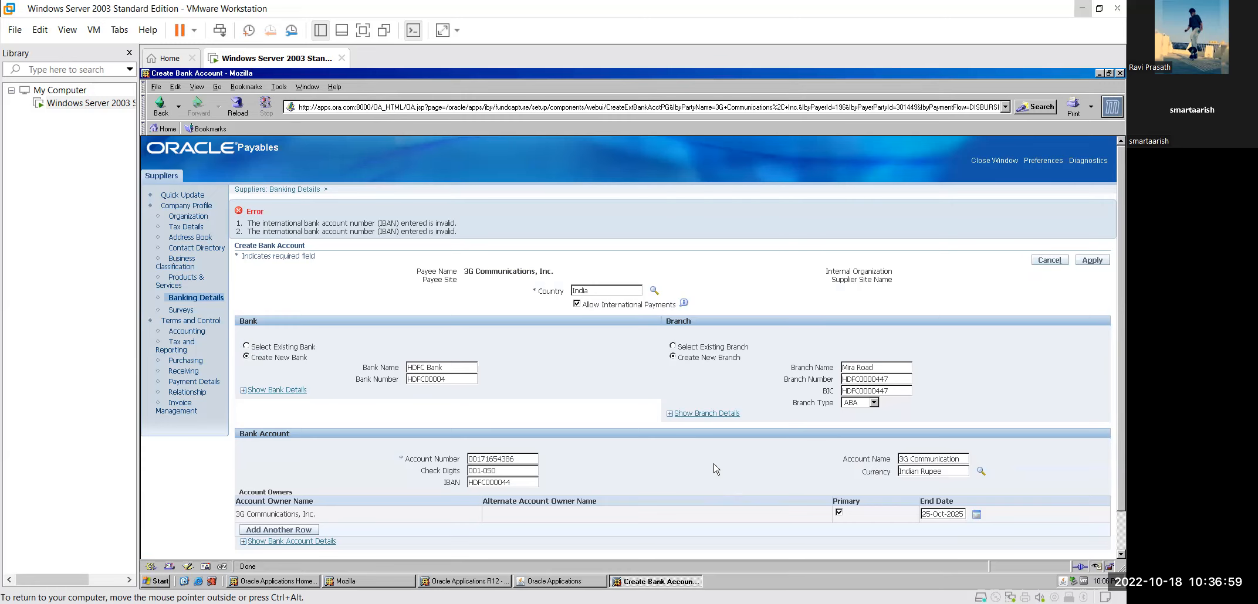
Step: Replace the invalid IBAN with a new value and resubmit
{"action": "scroll", "coordinate": [715, 468], "scroll_direction": "down", "scroll_amount": 1}
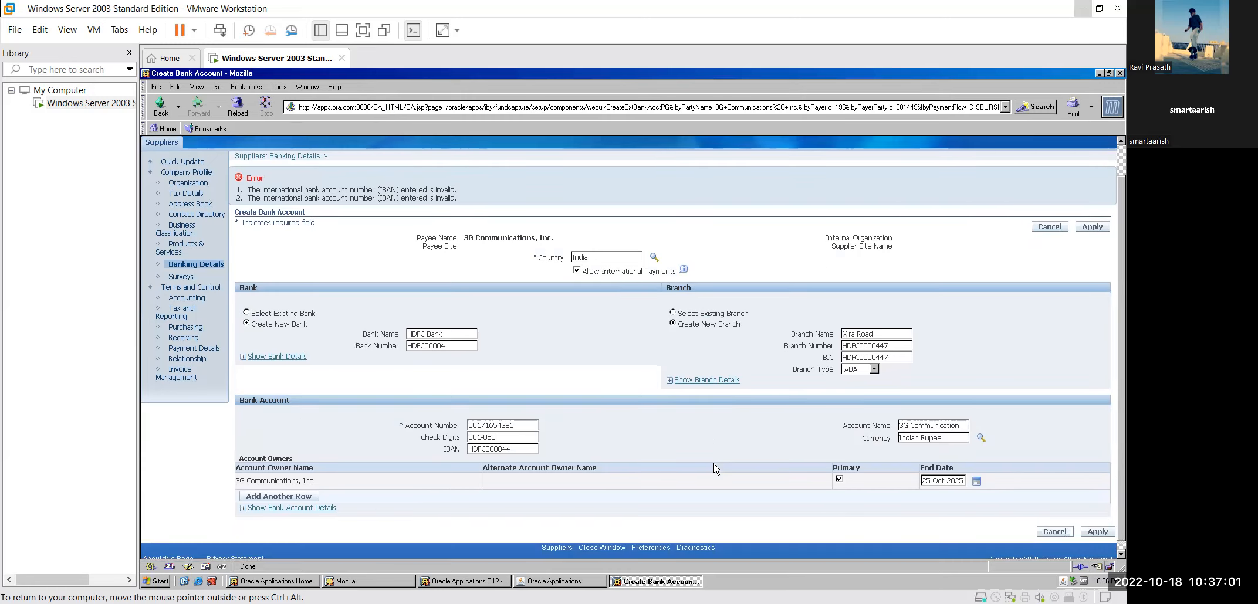
{"action": "double_click", "coordinate": [487, 450]}
{"action": "key", "text": "BackSpace"}
{"action": "type", "text": "25518"}
{"action": "left_click", "coordinate": [1097, 532]}
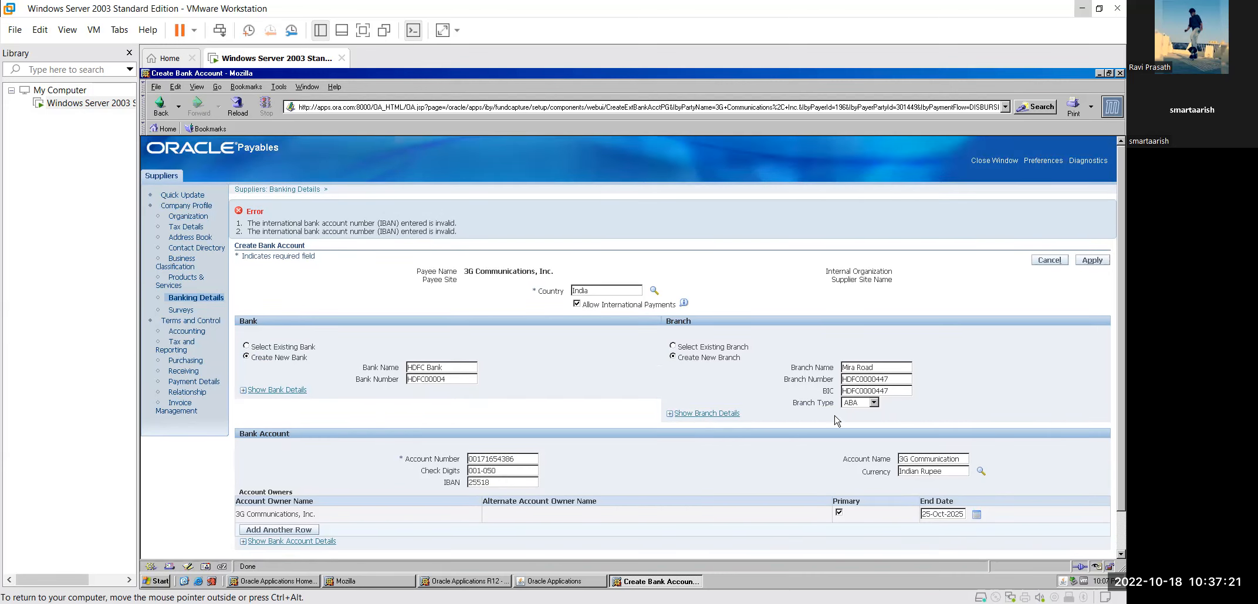
Step: Untick Allow International Payments, clear the IBAN entirely and submit the account
{"action": "left_click", "coordinate": [577, 305]}
{"action": "left_click", "coordinate": [1095, 262]}
{"action": "scroll", "coordinate": [599, 392], "scroll_direction": "down", "scroll_amount": 1}
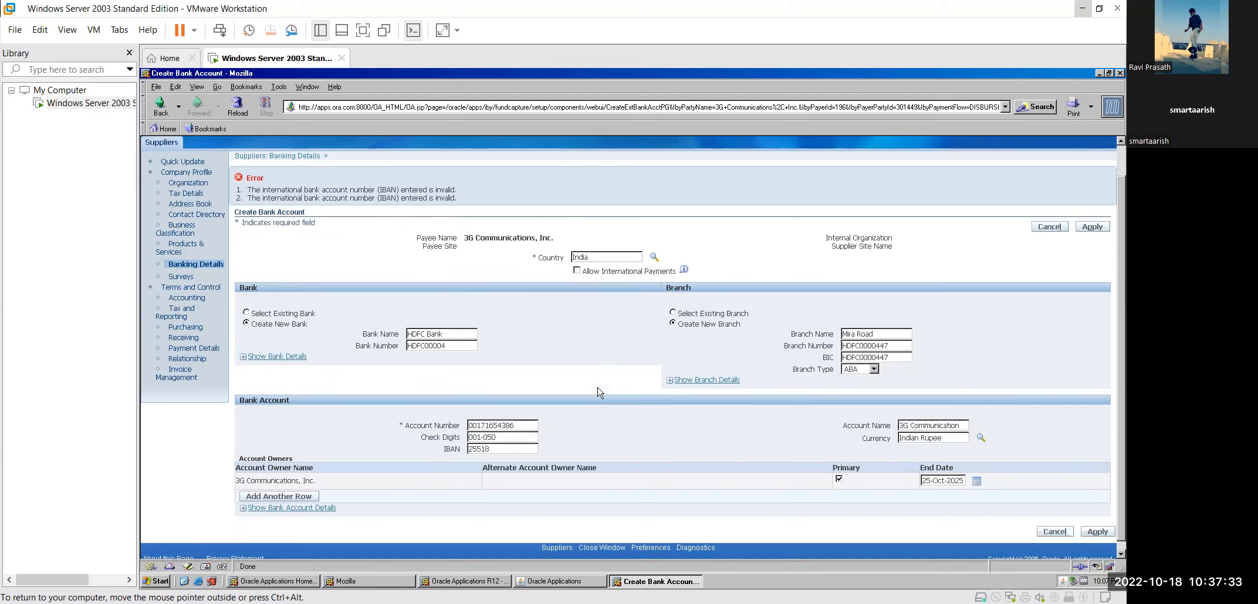
{"action": "left_click", "coordinate": [503, 452]}
{"action": "double_click", "coordinate": [503, 449]}
{"action": "key", "text": "BackSpace"}
{"action": "left_click", "coordinate": [1092, 228]}
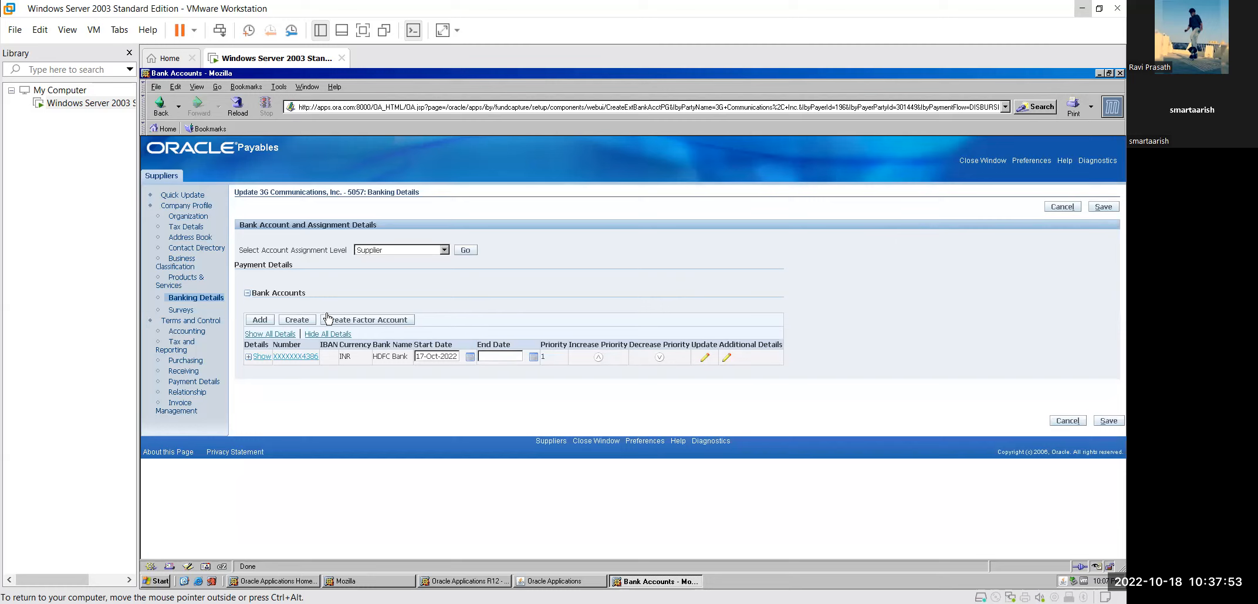
Step: Save the banking details, keeping the HDFC Bank INR account at priority 1
{"action": "left_click", "coordinate": [1104, 209]}
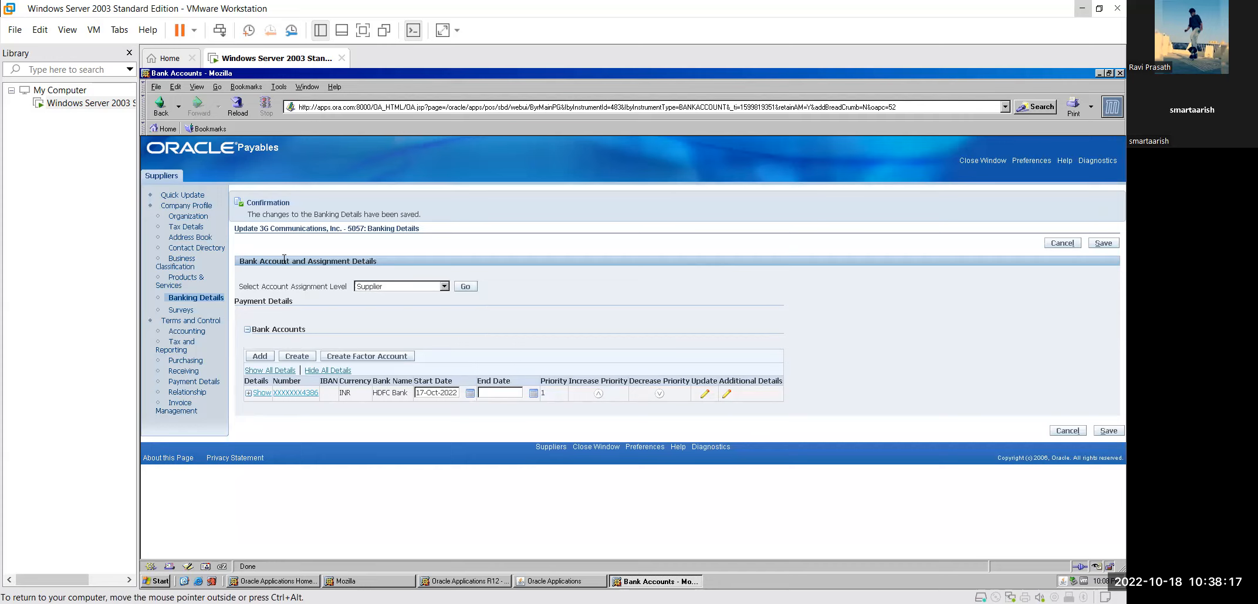
Step: Show Invoice Management: terms 45 Net, payment priority 99, Purchase Order invoice matching
{"action": "left_click", "coordinate": [181, 404]}
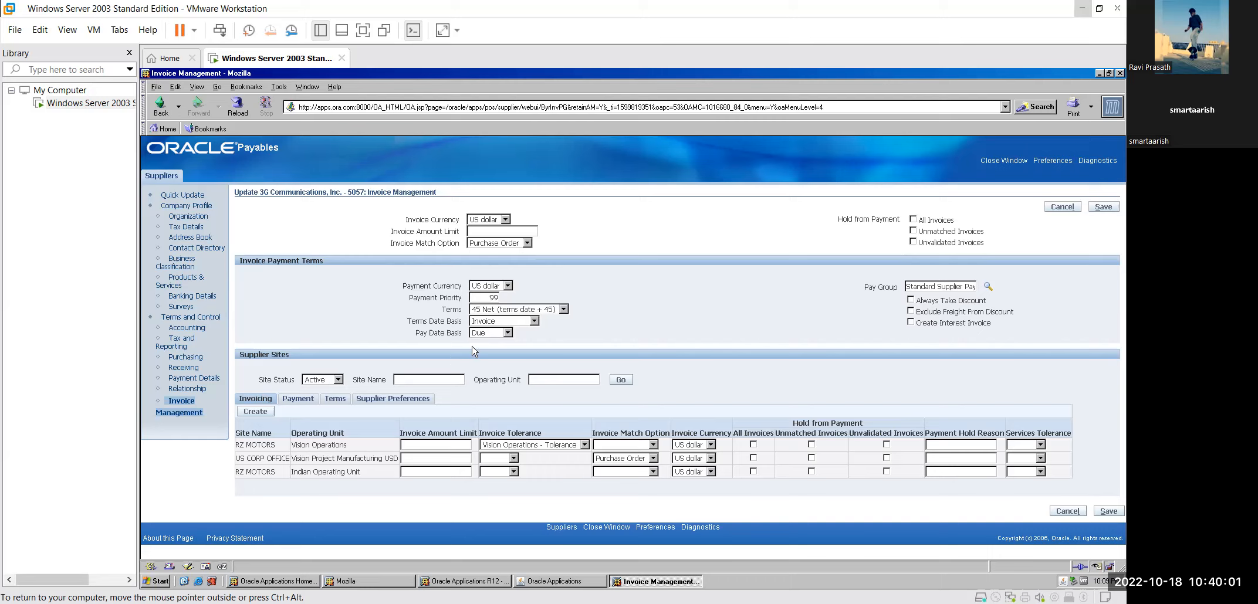
Step: Launch the Search and Select: Terms lookup through the Terms list's More... option
{"action": "left_click", "coordinate": [563, 310]}
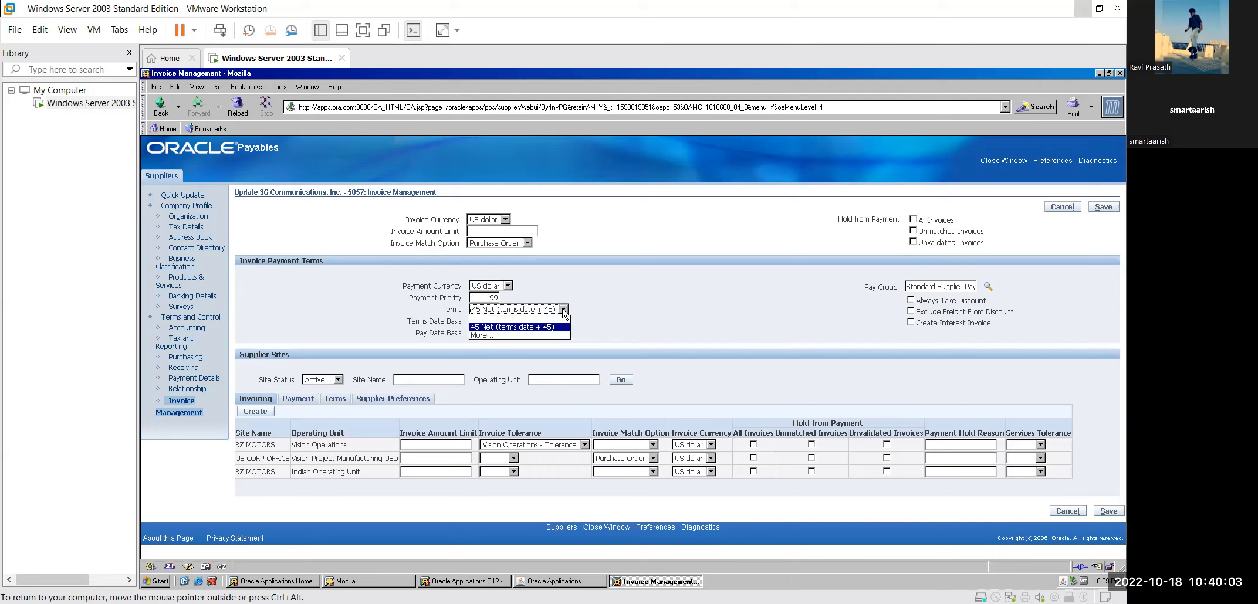
{"action": "left_click", "coordinate": [563, 310]}
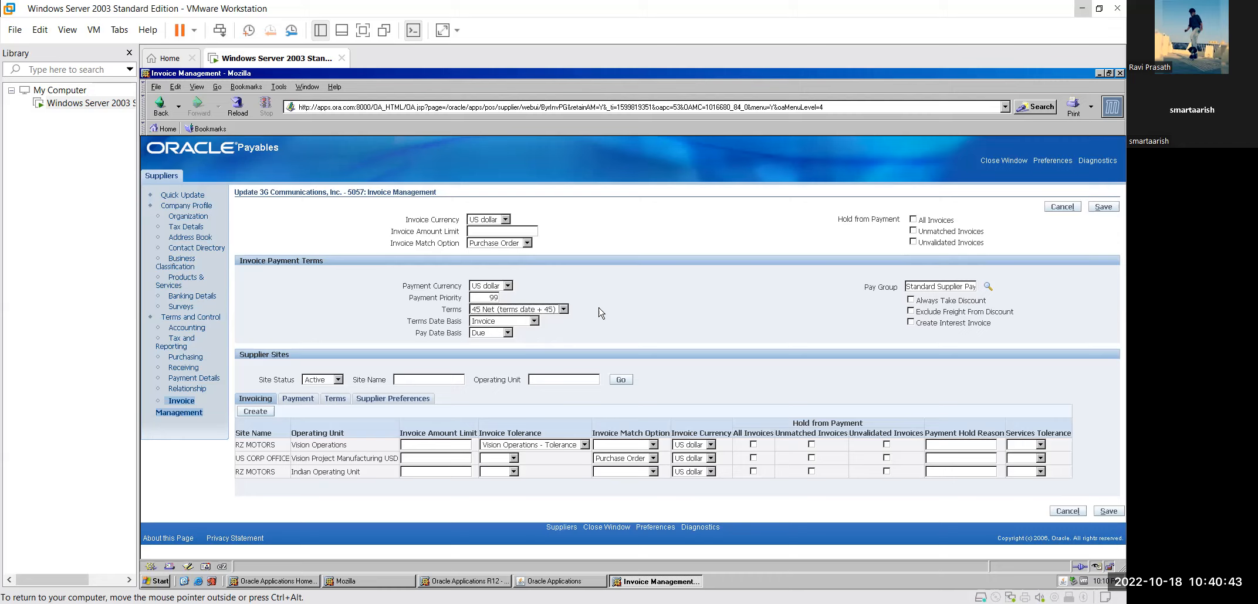
{"action": "left_click", "coordinate": [564, 310]}
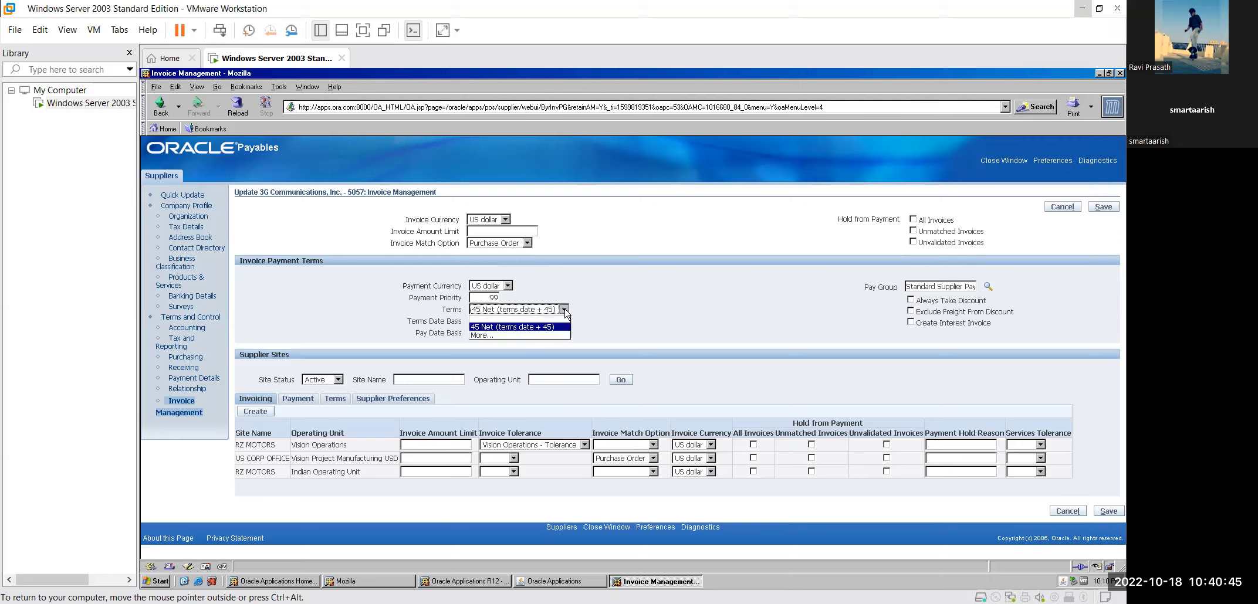
{"action": "left_click", "coordinate": [524, 336]}
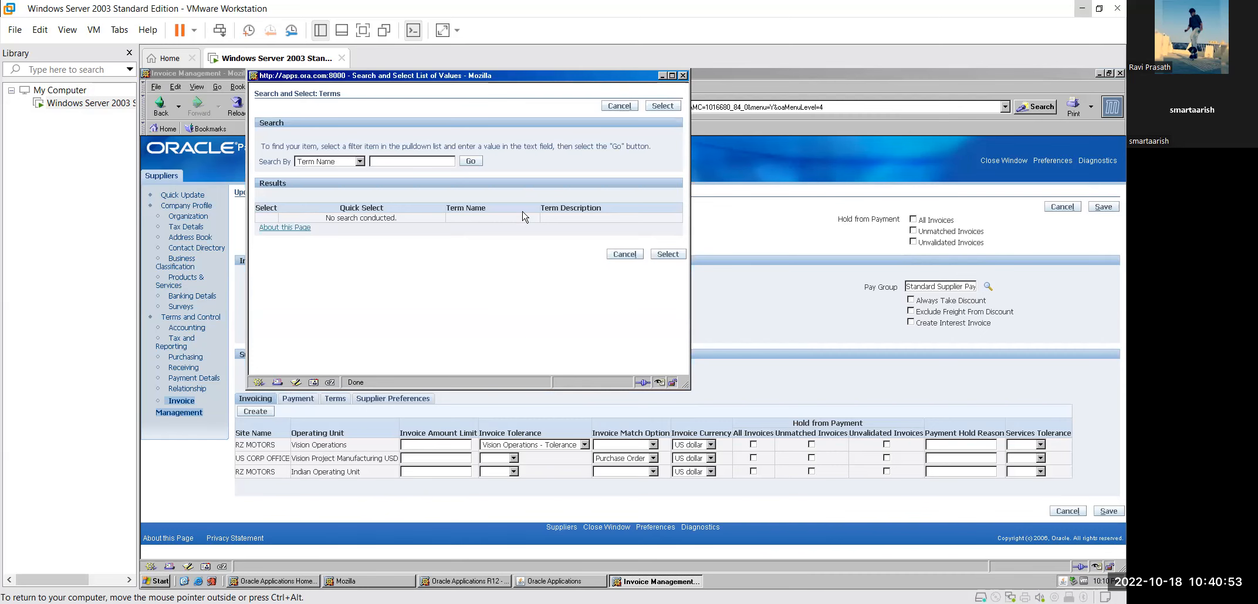
Step: List all available payment terms and enlarge the lookup window
{"action": "left_click", "coordinate": [473, 163]}
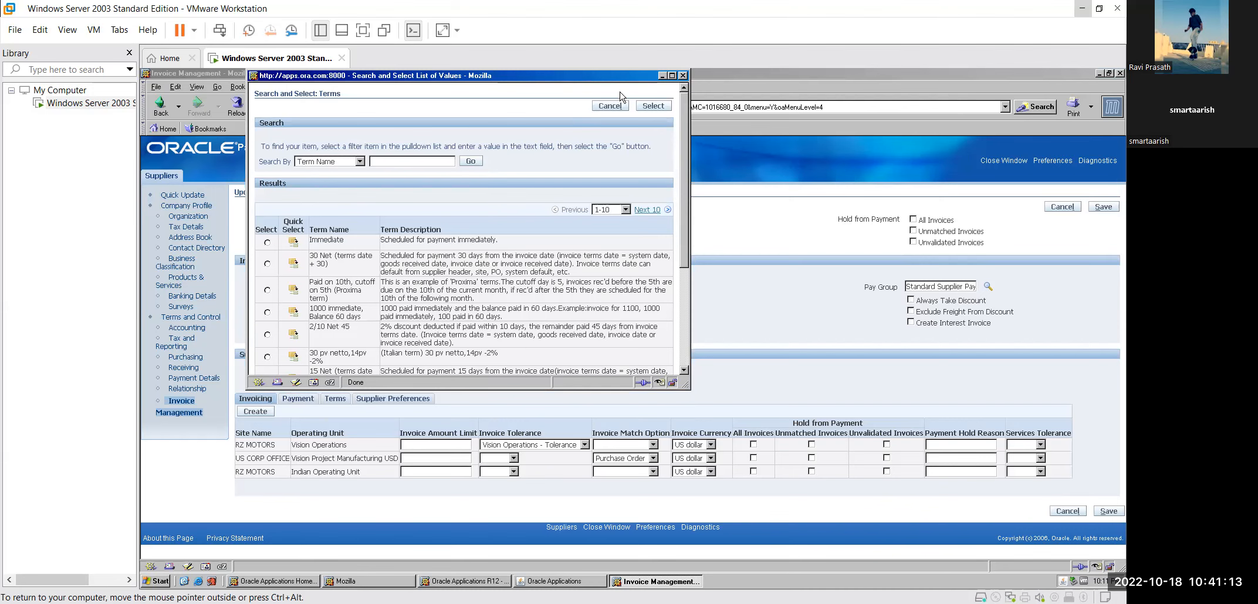
{"action": "left_click", "coordinate": [672, 75]}
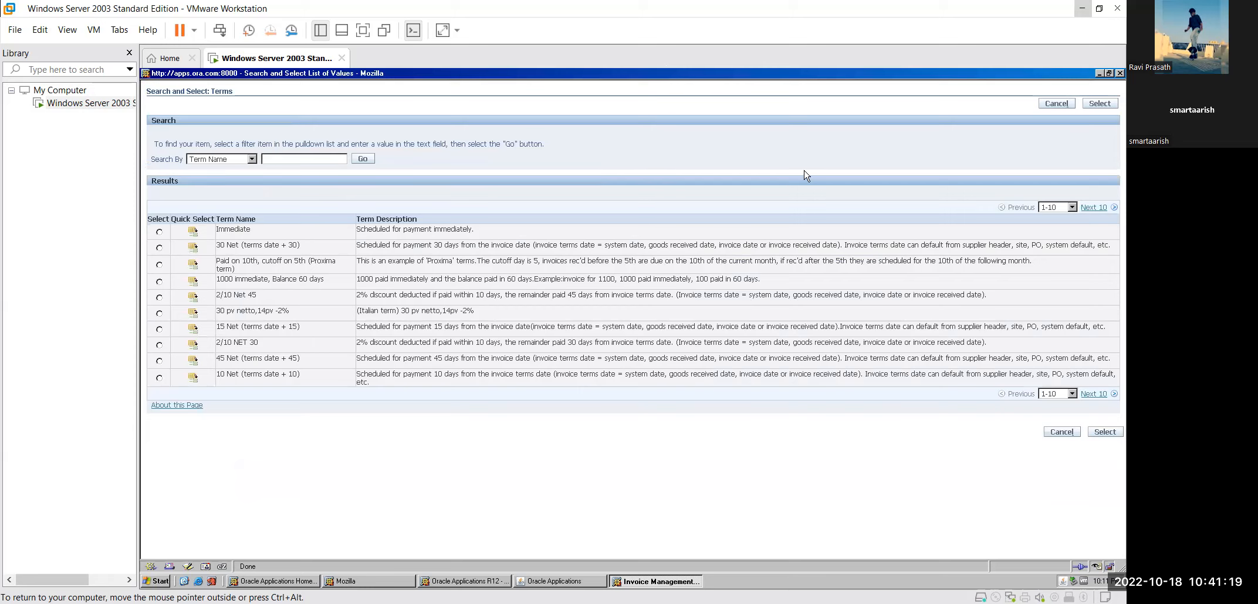
{"action": "left_click", "coordinate": [1073, 208]}
{"action": "left_click", "coordinate": [1072, 208]}
Step: Page through payment terms 11-39, then close the lookup leaving Terms at 45 Net
{"action": "left_click", "coordinate": [1093, 208]}
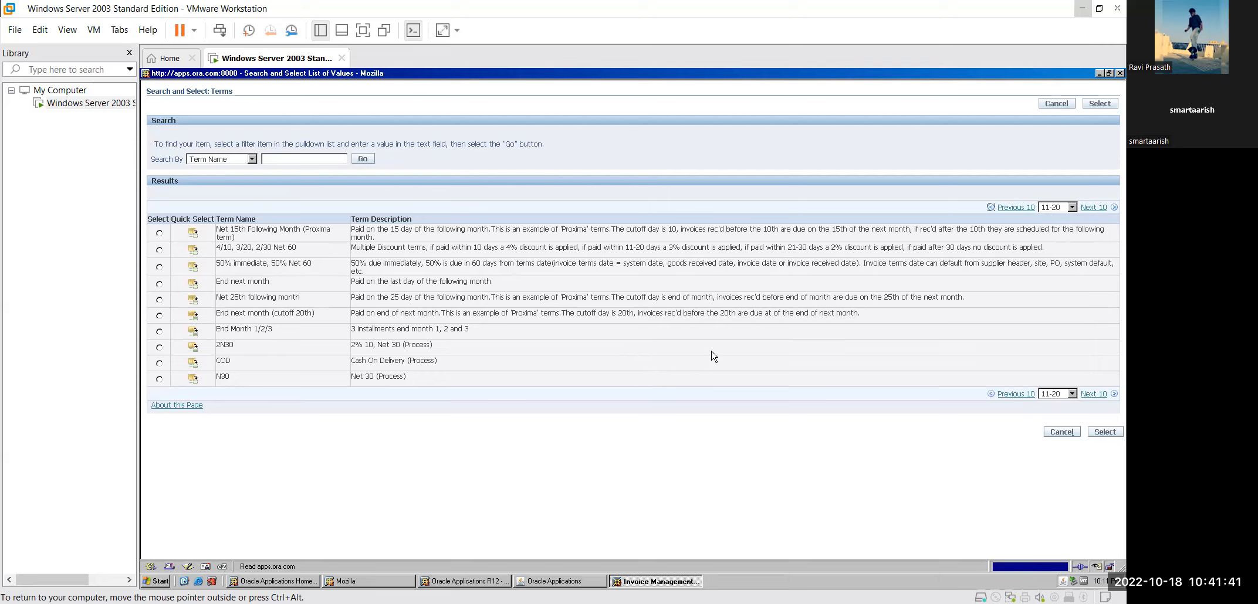
{"action": "left_click", "coordinate": [1094, 395]}
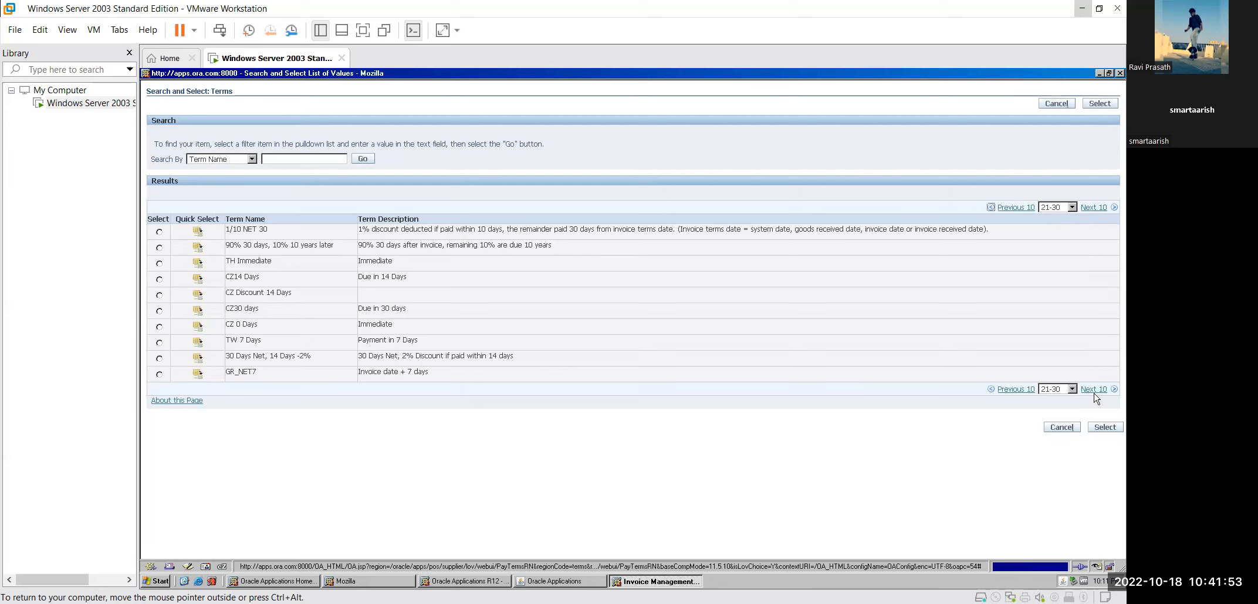
{"action": "left_click", "coordinate": [1094, 389]}
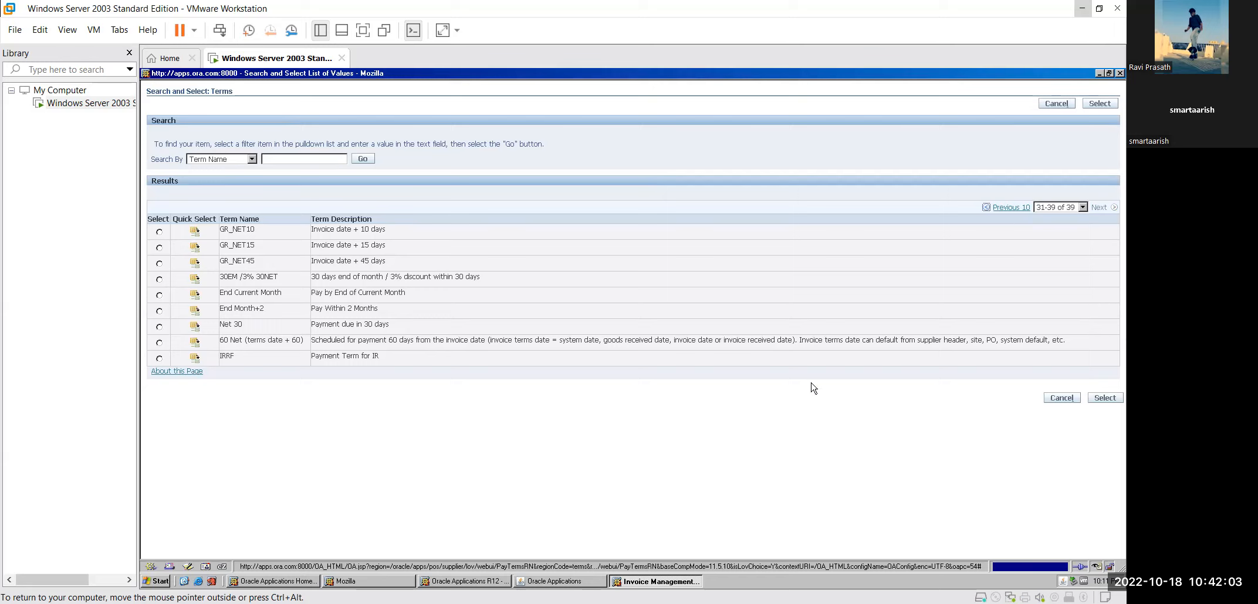
{"action": "left_click", "coordinate": [1118, 74]}
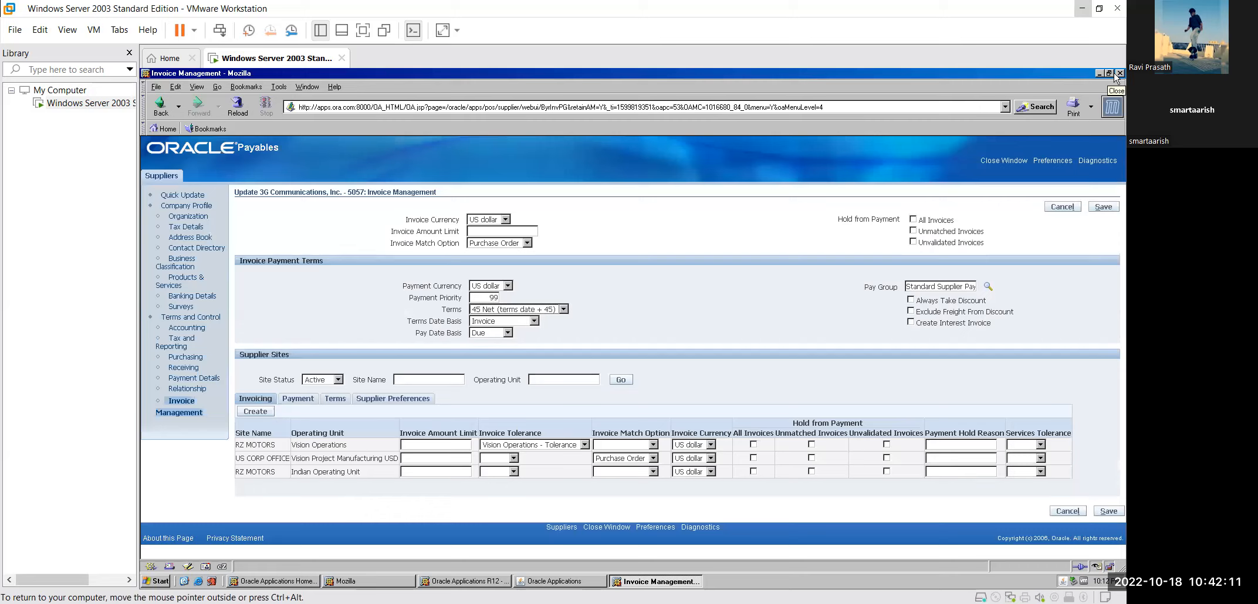
{"action": "left_click", "coordinate": [534, 322]}
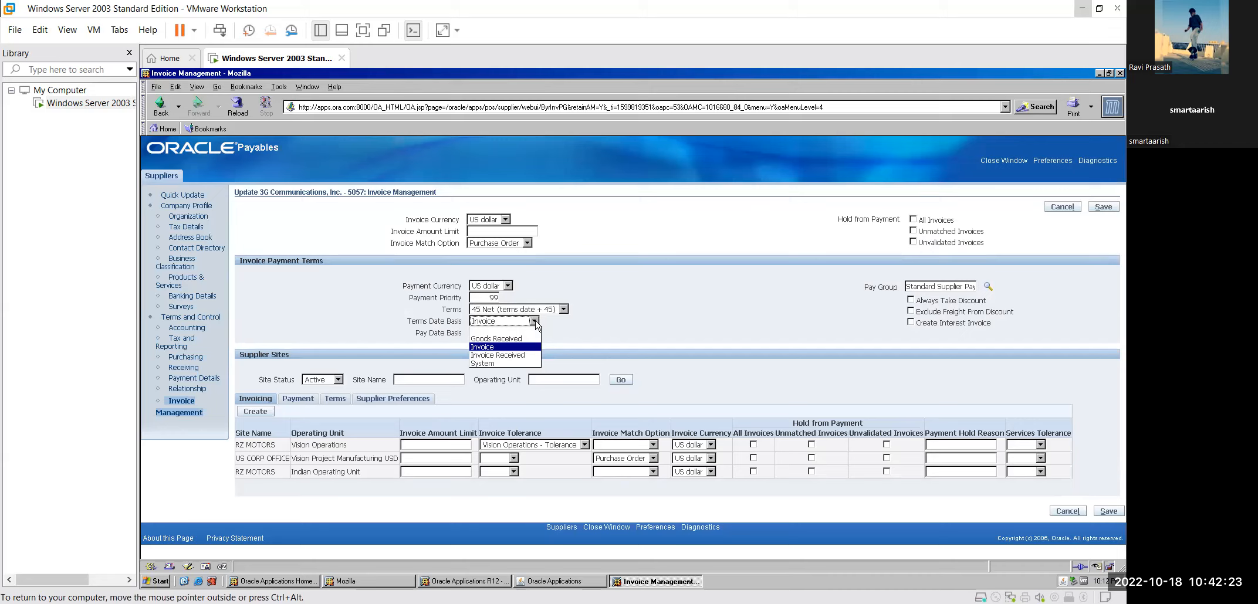
{"action": "left_click", "coordinate": [572, 329]}
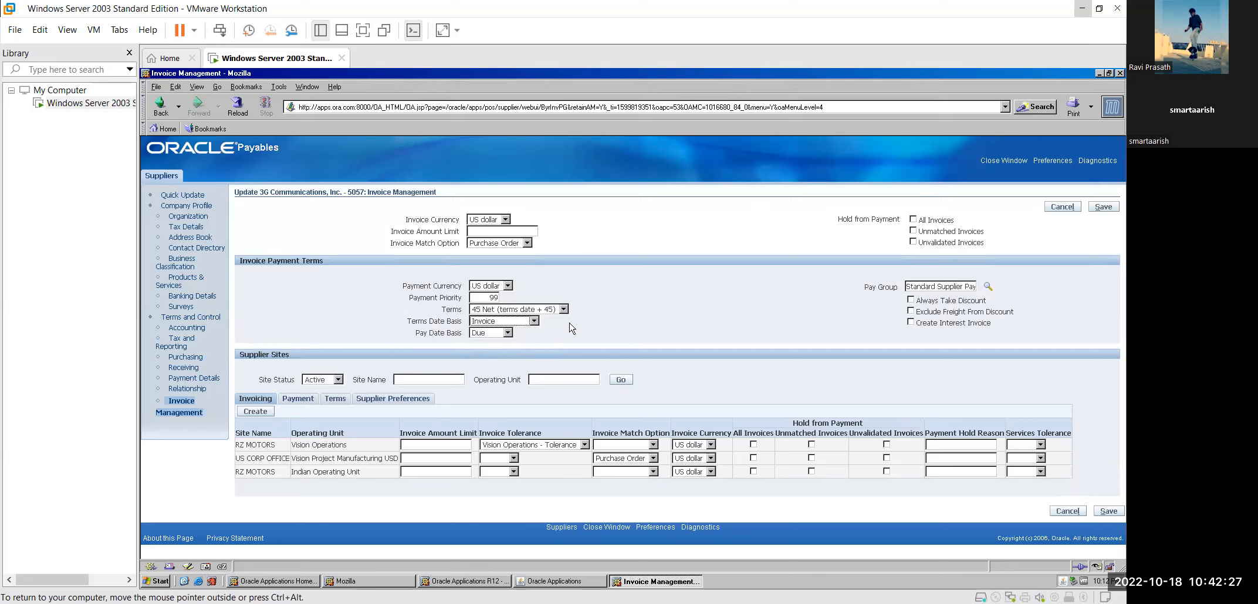
{"action": "left_click", "coordinate": [534, 321]}
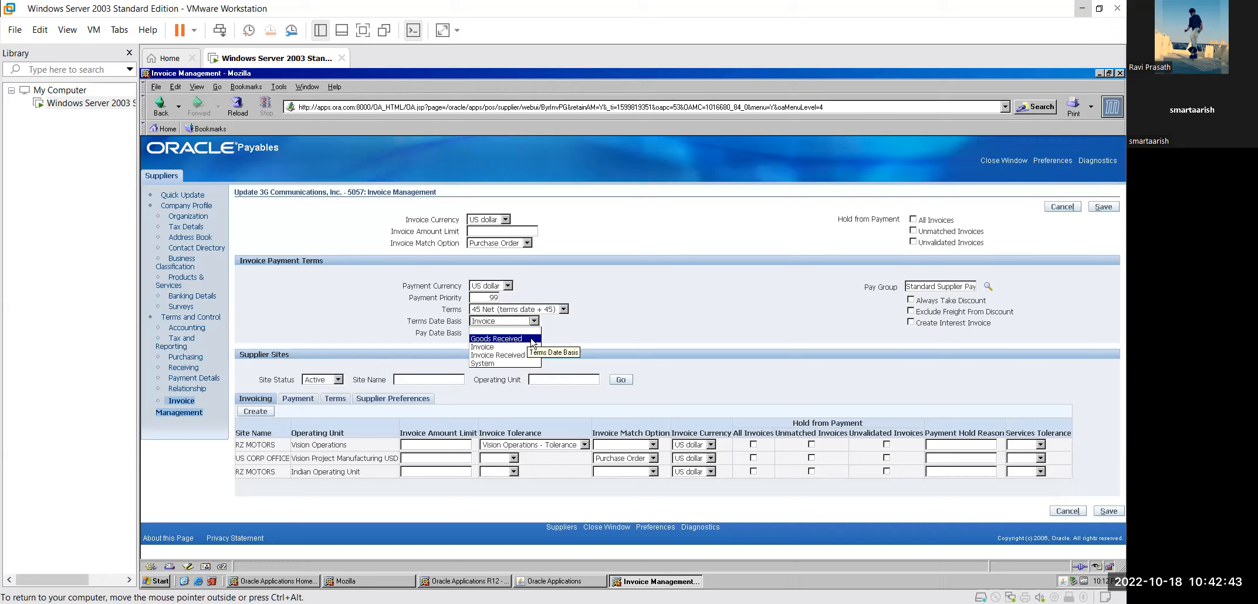
{"action": "left_click", "coordinate": [629, 346]}
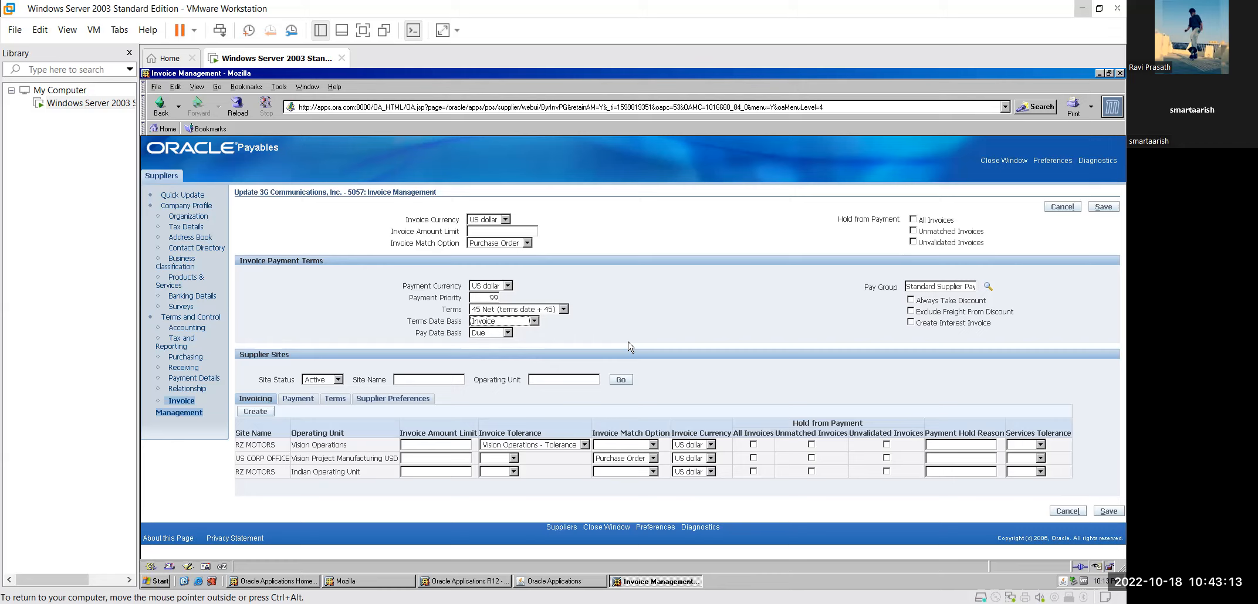
{"action": "left_click", "coordinate": [508, 334]}
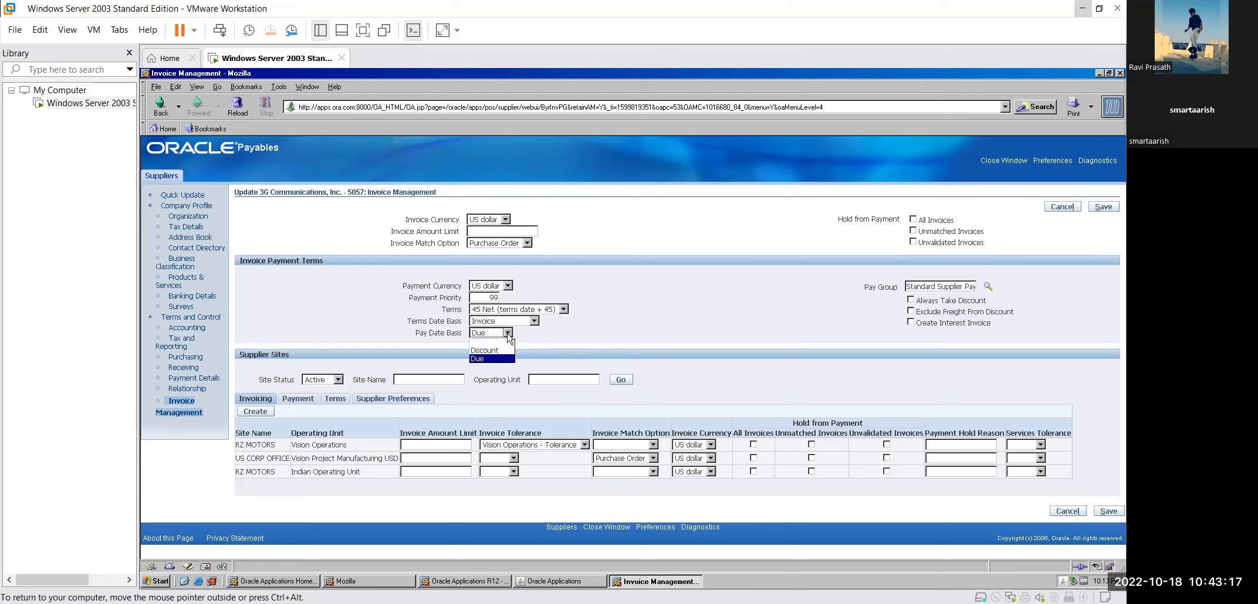
{"action": "left_click", "coordinate": [540, 339]}
Step: Review and save the Organization page for 3G Communications, Inc., then close the supplier window
{"action": "left_click", "coordinate": [204, 220]}
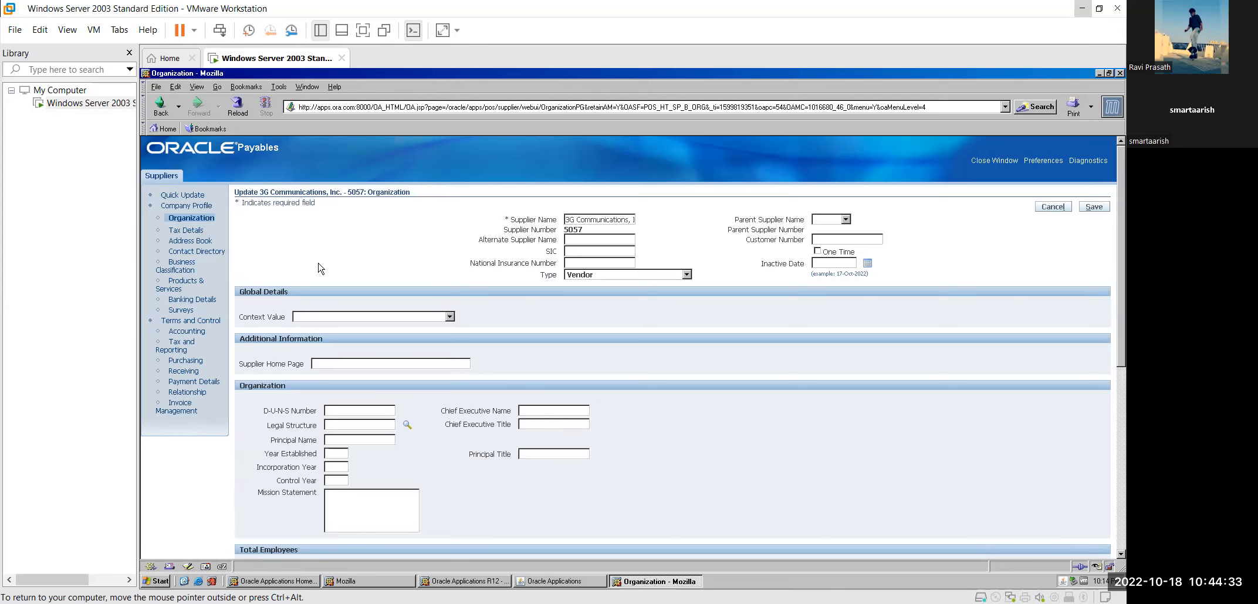
{"action": "scroll", "coordinate": [320, 268], "scroll_direction": "down", "scroll_amount": 2}
{"action": "scroll", "coordinate": [320, 268], "scroll_direction": "down", "scroll_amount": 1}
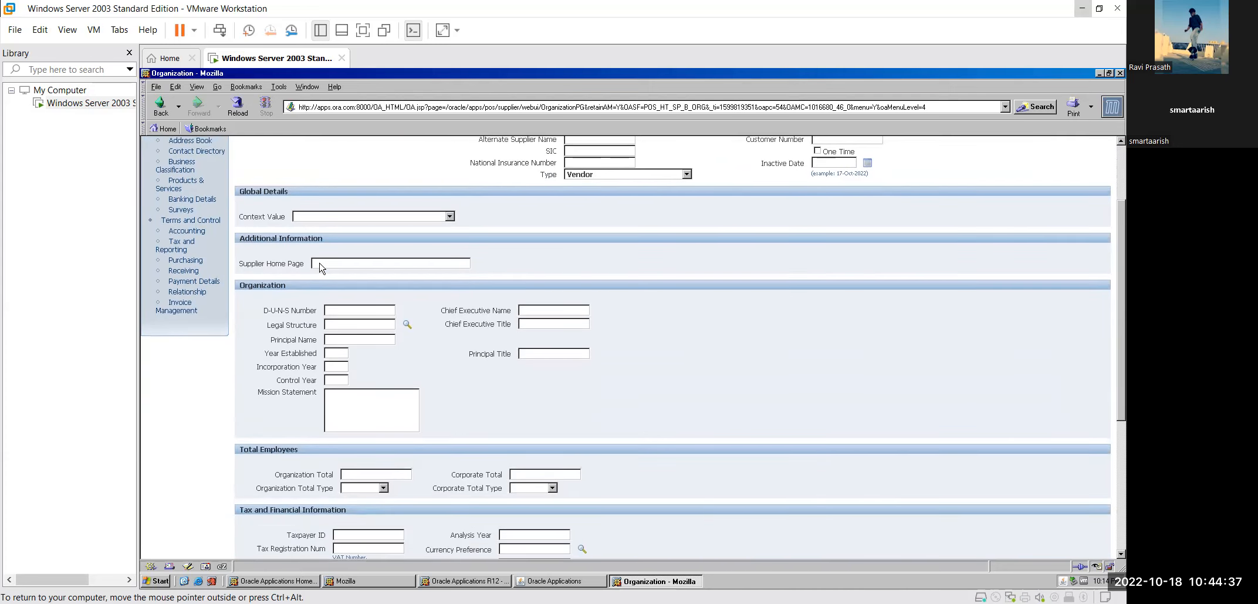
{"action": "scroll", "coordinate": [320, 269], "scroll_direction": "down", "scroll_amount": 2}
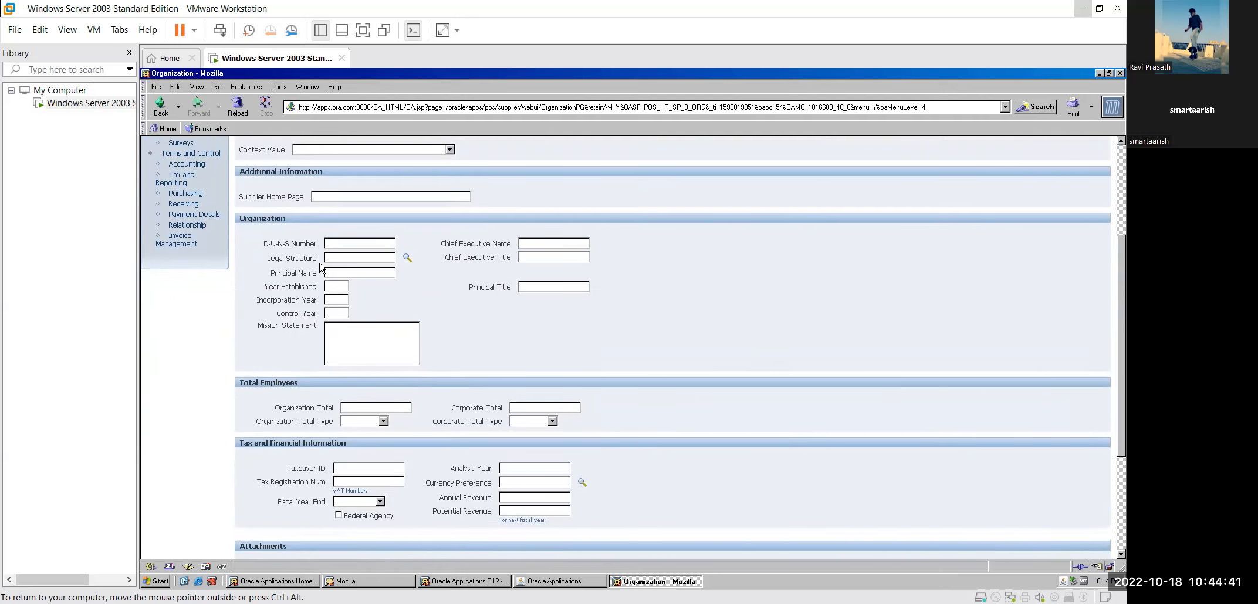
{"action": "scroll", "coordinate": [320, 269], "scroll_direction": "down", "scroll_amount": 1}
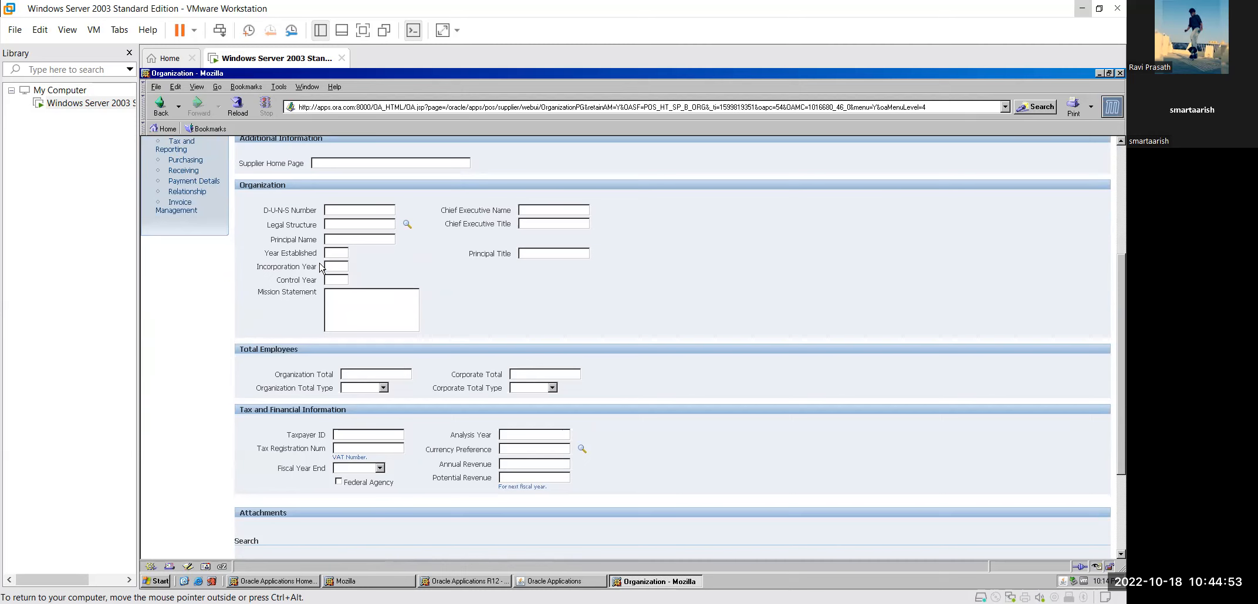
{"action": "scroll", "coordinate": [321, 267], "scroll_direction": "up", "scroll_amount": 6}
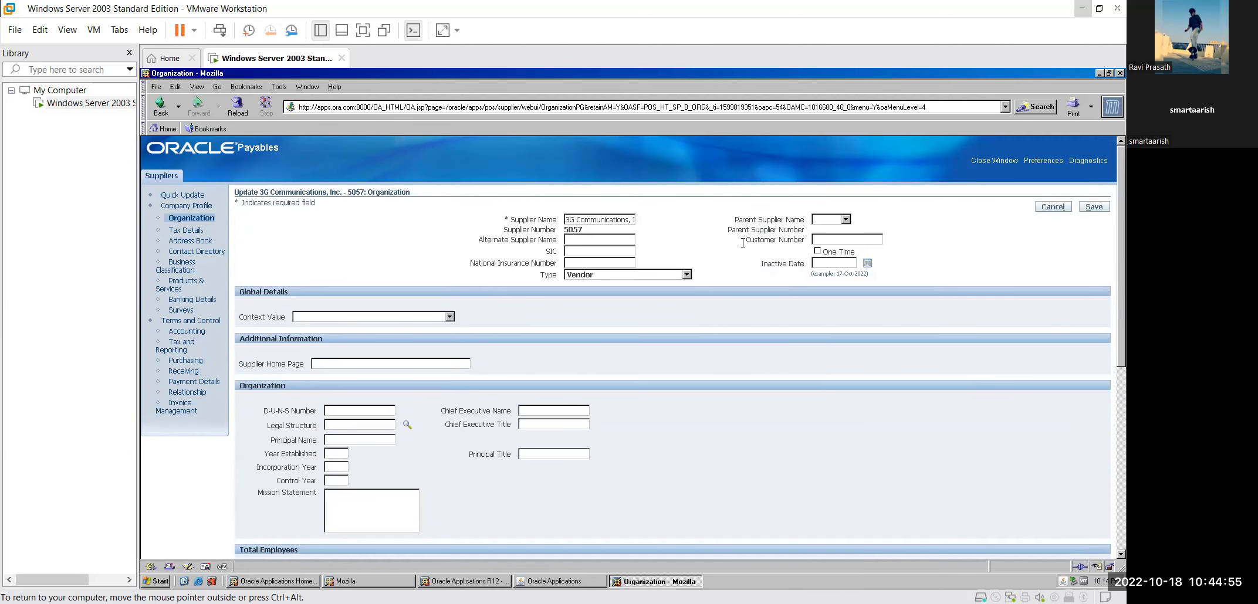
{"action": "left_click", "coordinate": [1098, 208]}
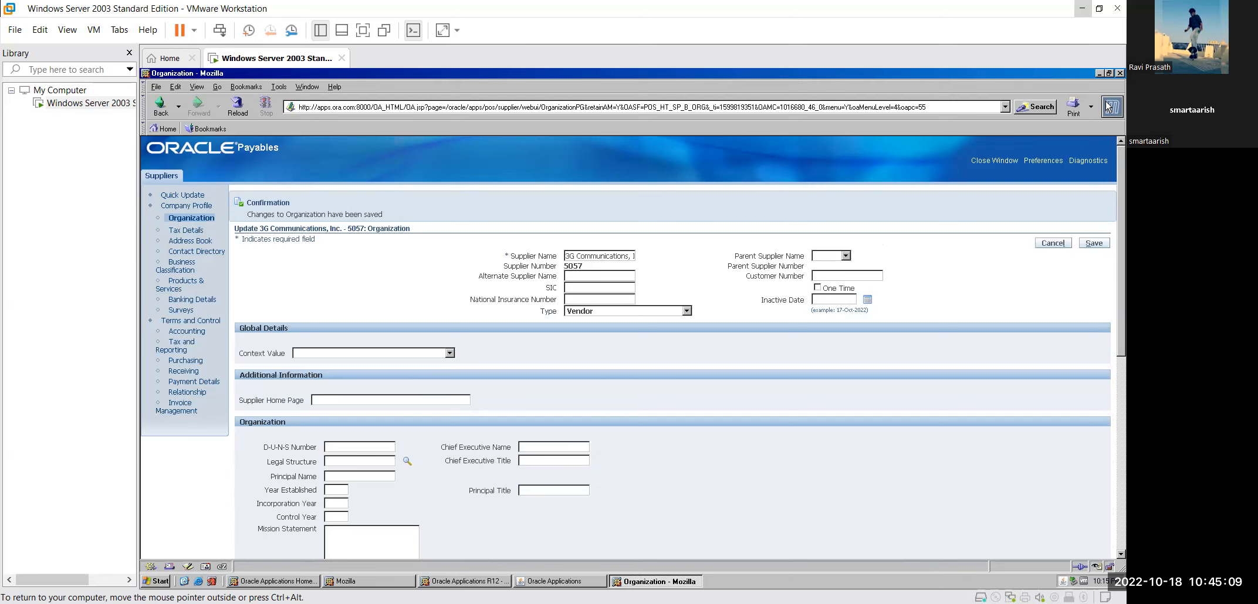
{"action": "left_click", "coordinate": [1119, 73]}
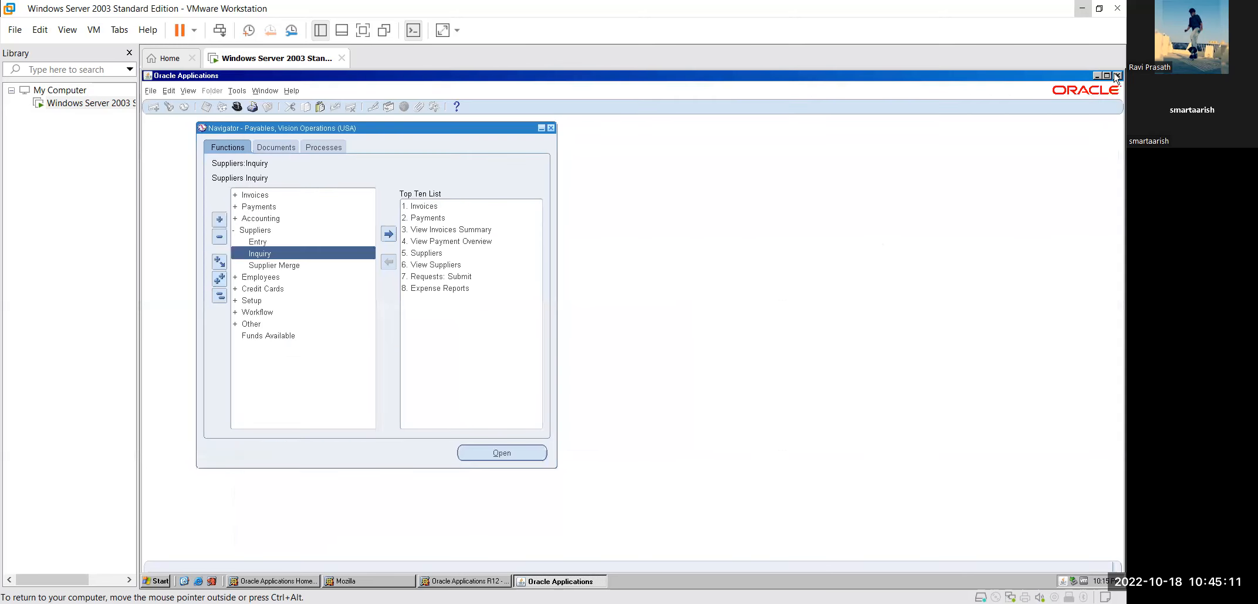
Step: Expand Invoices > Entry in the Navigator to list Invoice Batches, Invoices and Quick Invoices
{"action": "left_click", "coordinate": [238, 230]}
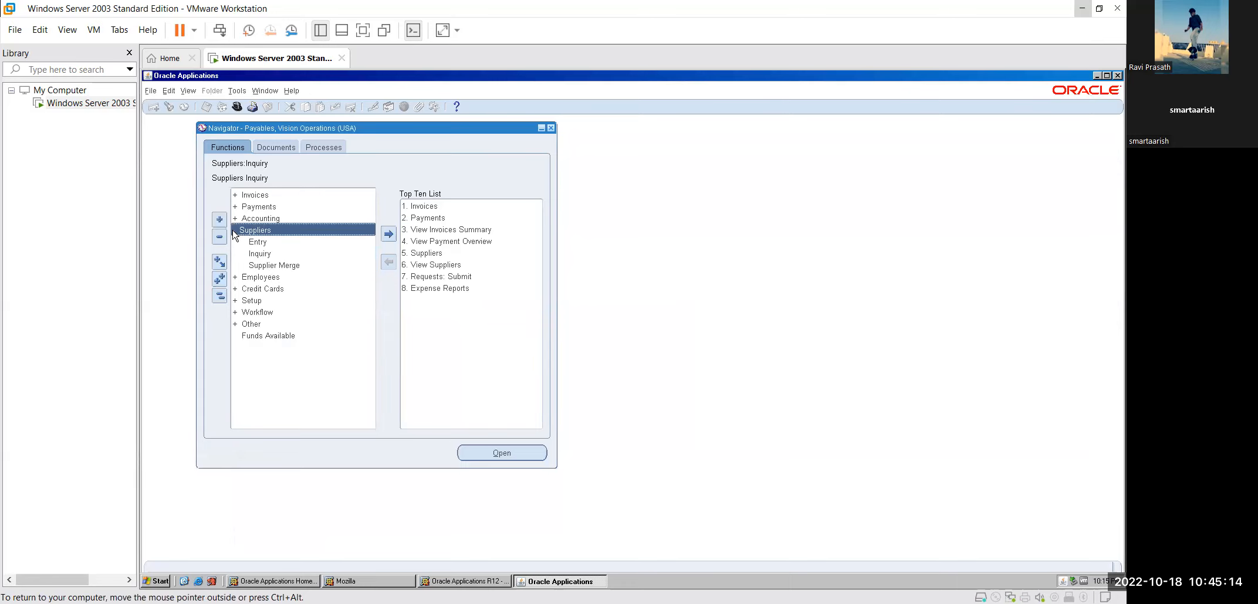
{"action": "double_click", "coordinate": [245, 198]}
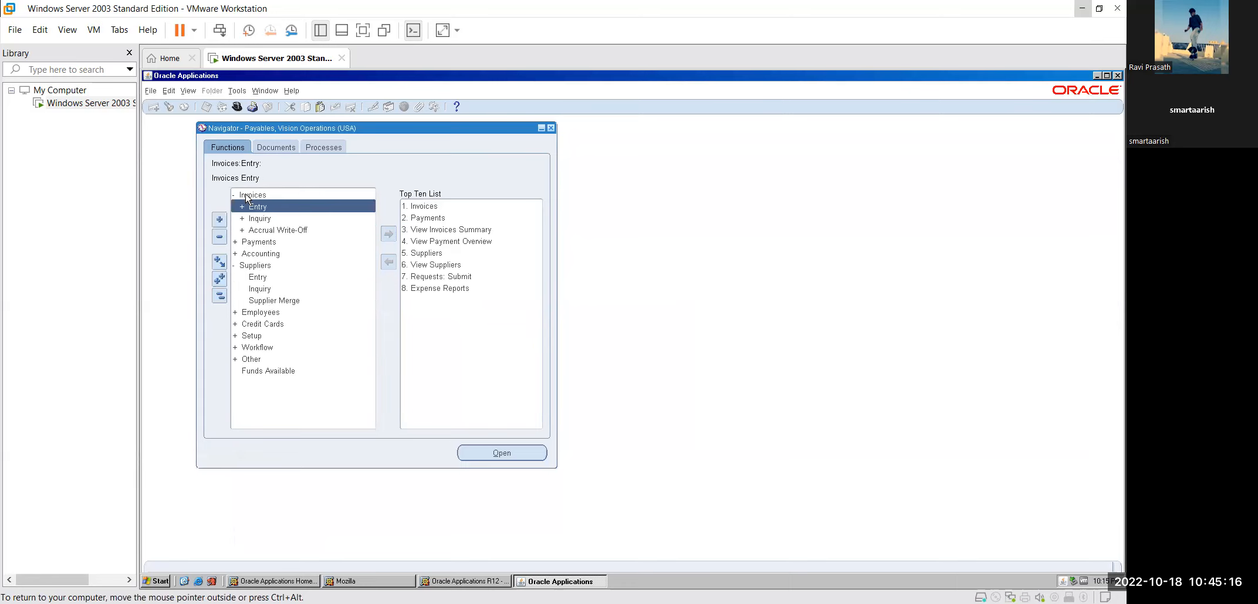
{"action": "double_click", "coordinate": [280, 207]}
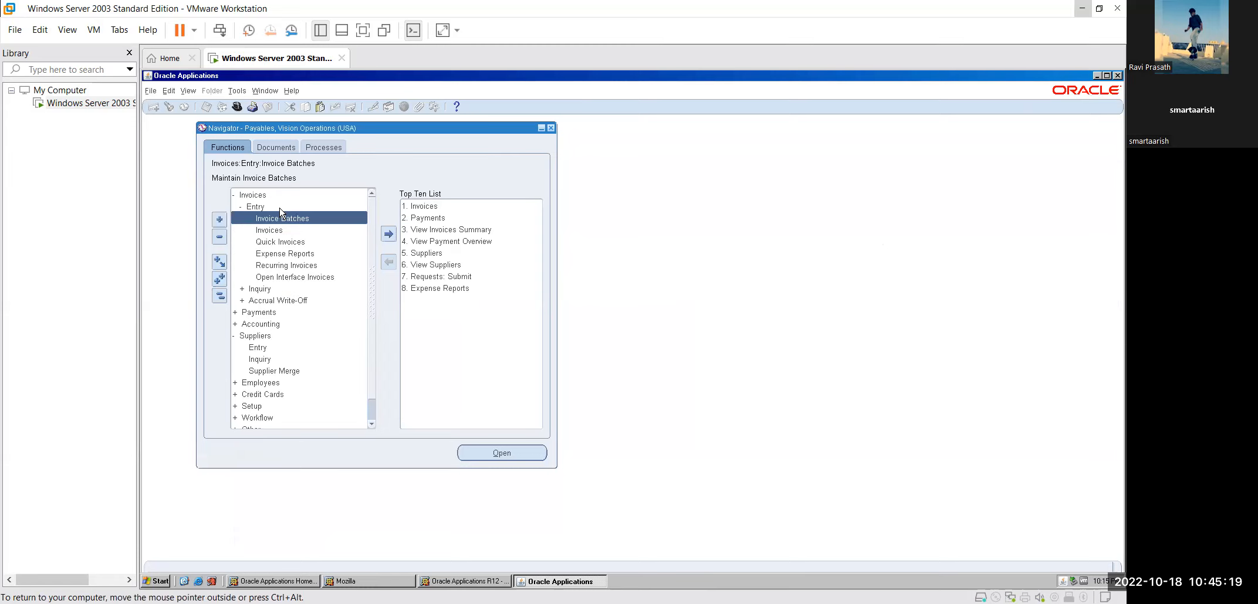